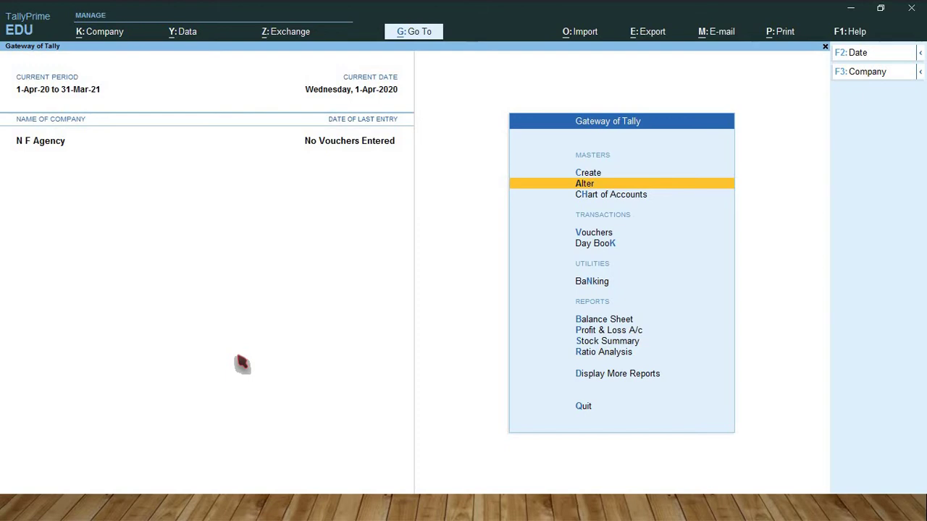
Step: Review the TCS transaction slides, then open and close a Sales voucher entry screen
key("alt+Tab")
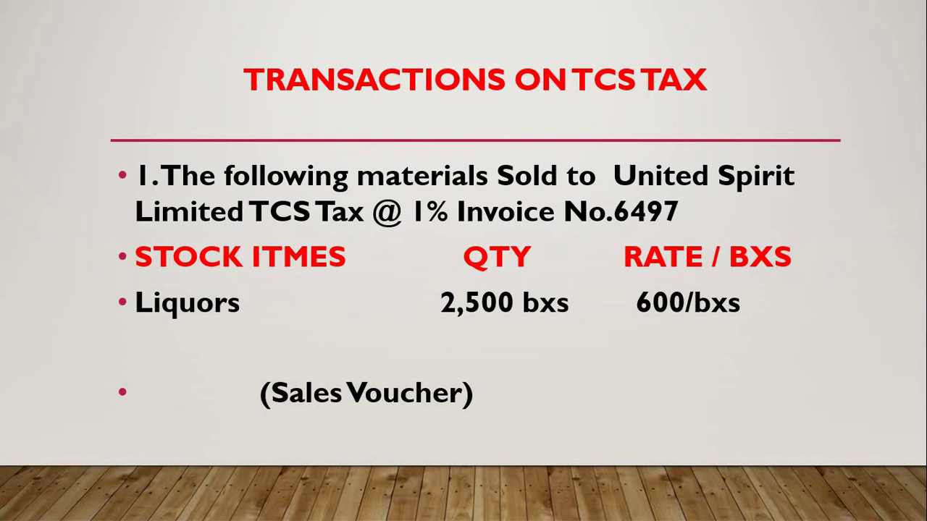
key("alt+Tab")
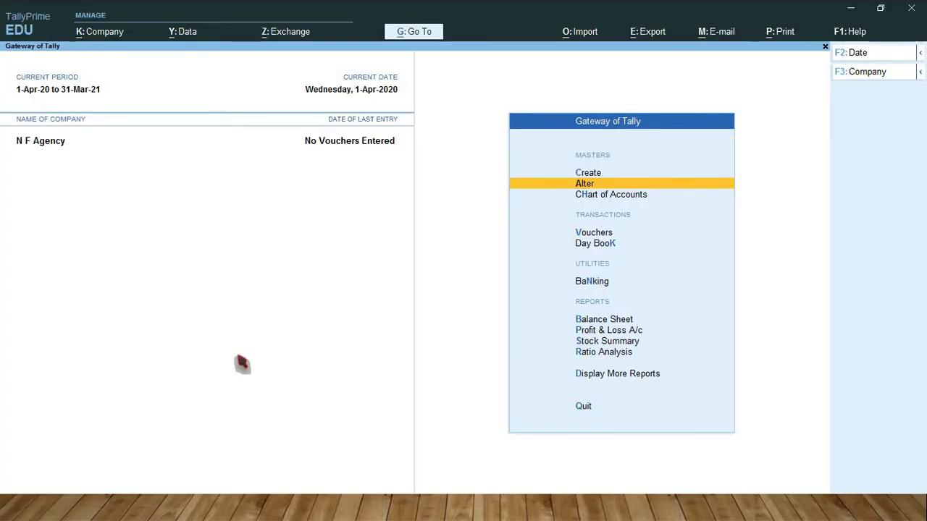
key("Down")
key("Down")
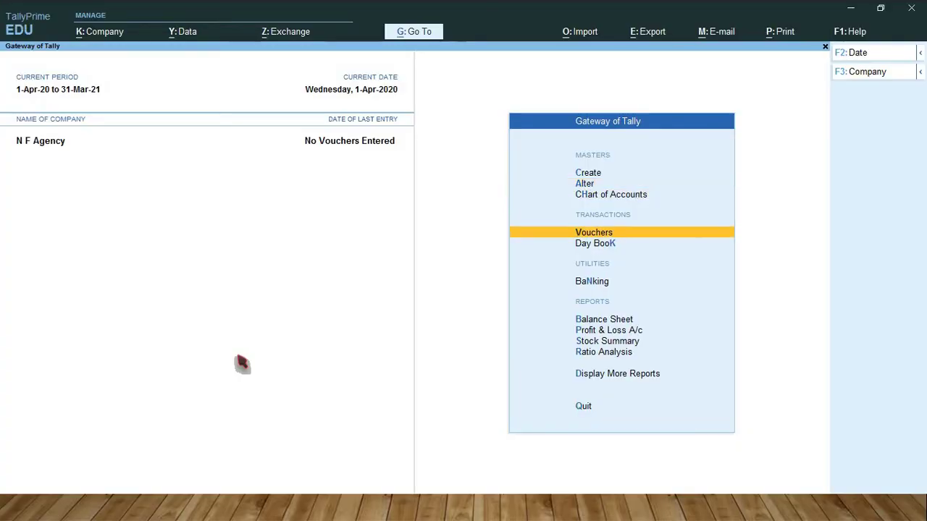
key("Return")
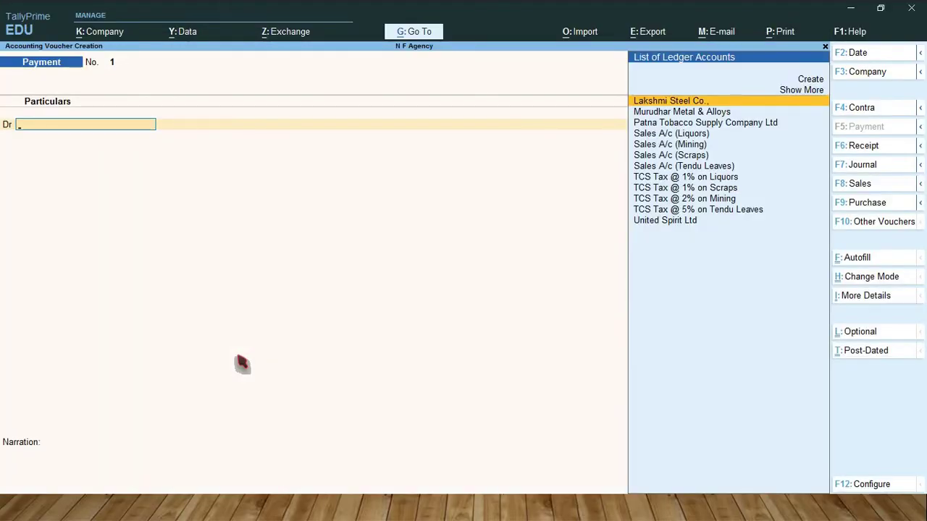
key("F8")
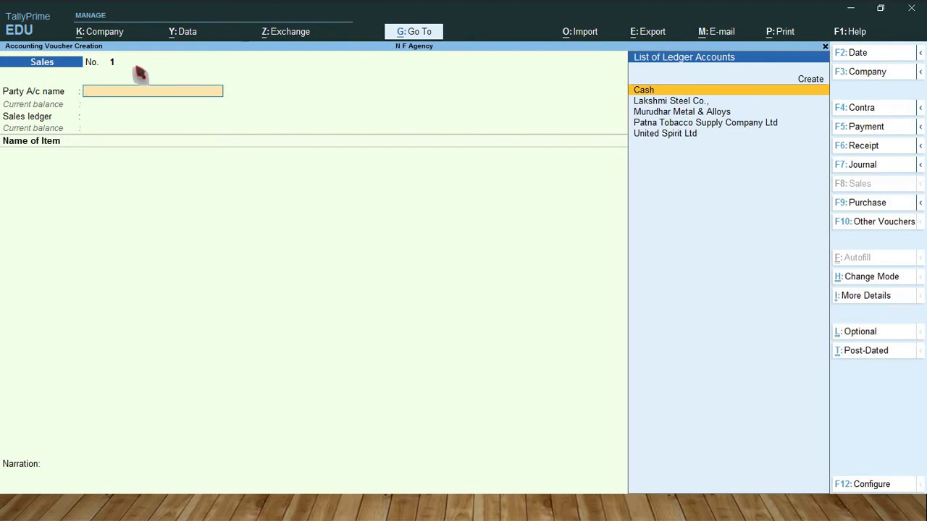
key("Escape")
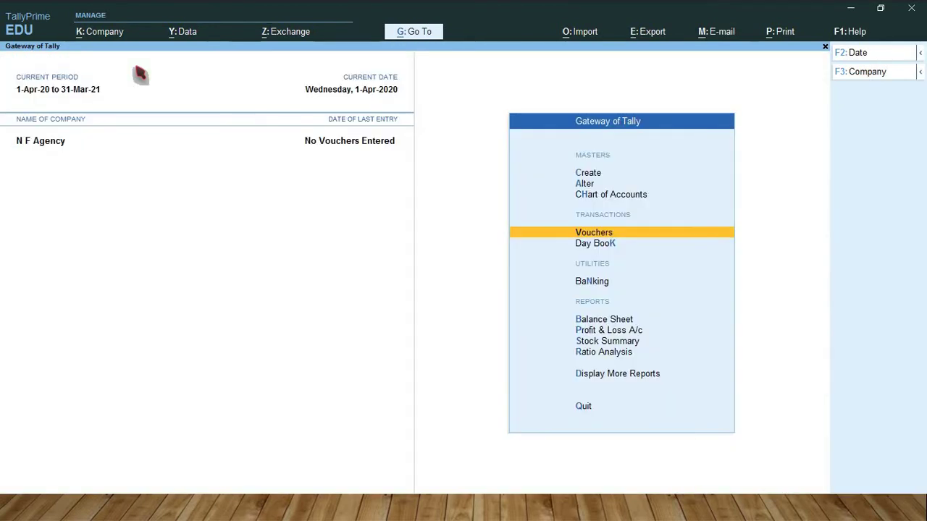
Step: Open the Sales voucher type for alteration from the Alter masters list
key("Up")
key("Up")
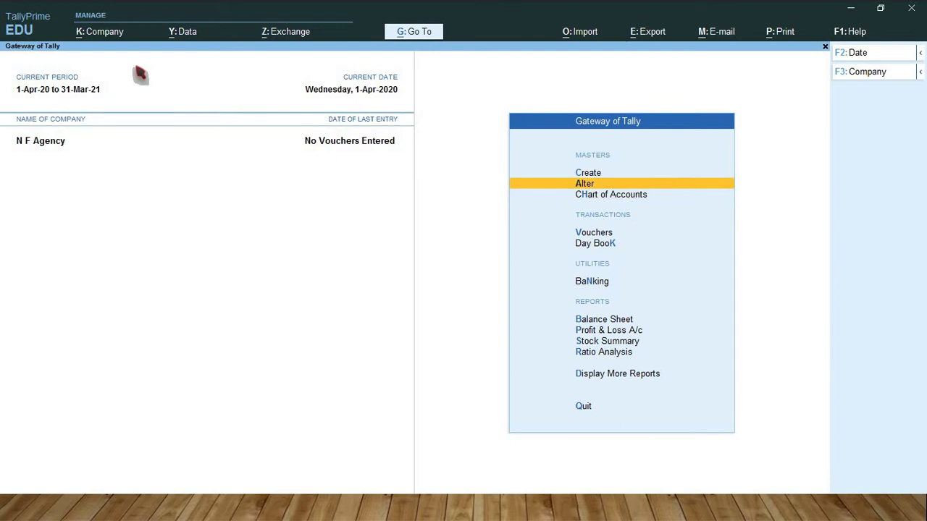
key("Return")
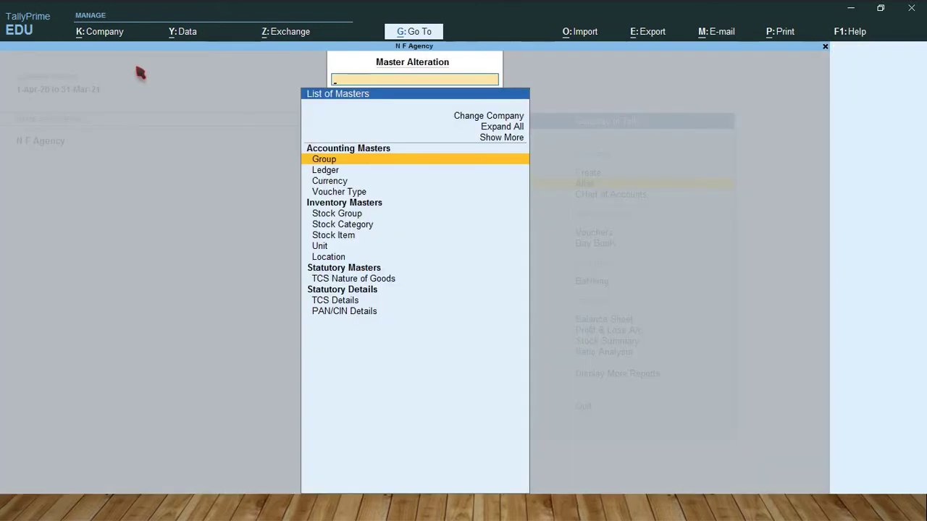
key("Down")
key("Down")
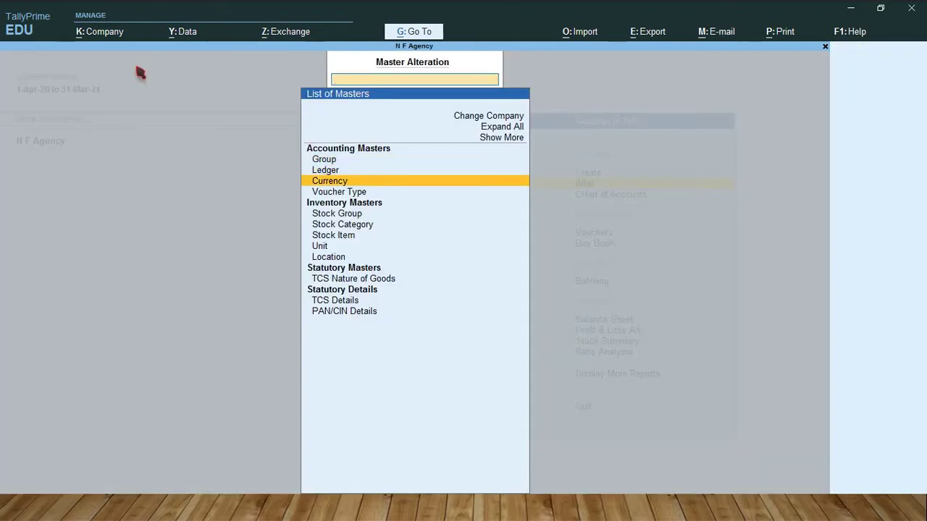
key("Down")
key("Return")
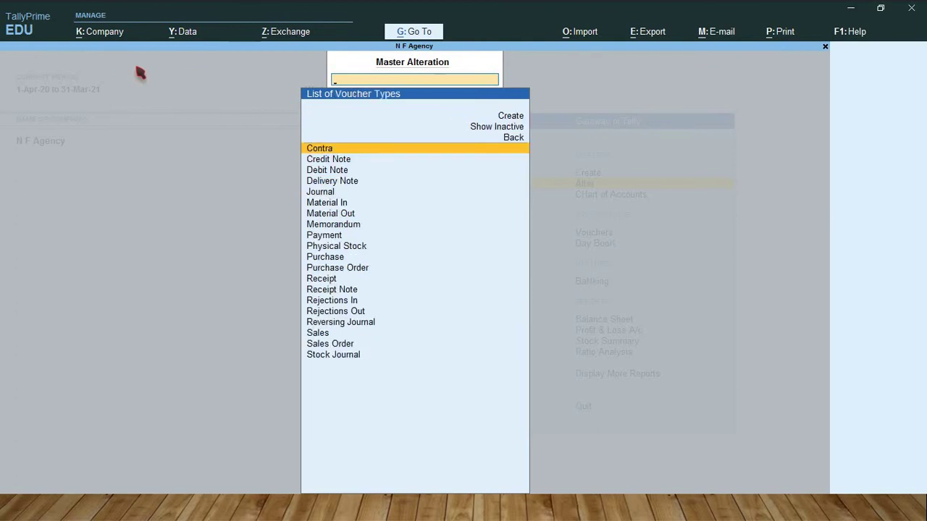
type("Sa")
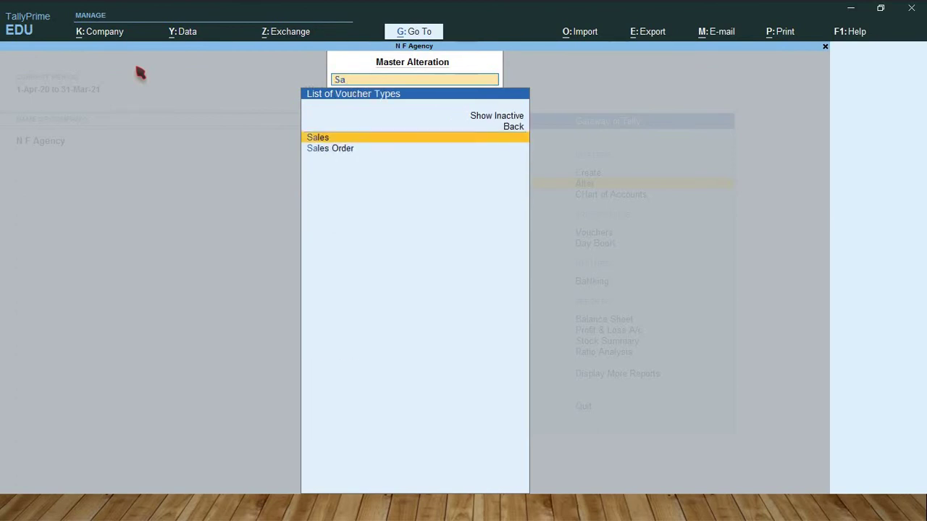
key("Return")
key("Return")
key("Return")
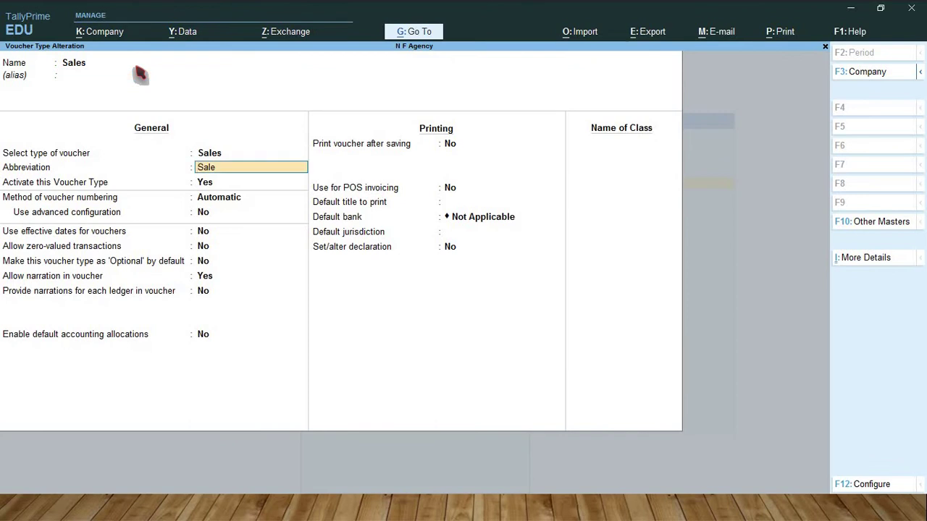
Step: Set the Sales voucher numbering method to Manual, save it, and begin a new Sales voucher
key("Return")
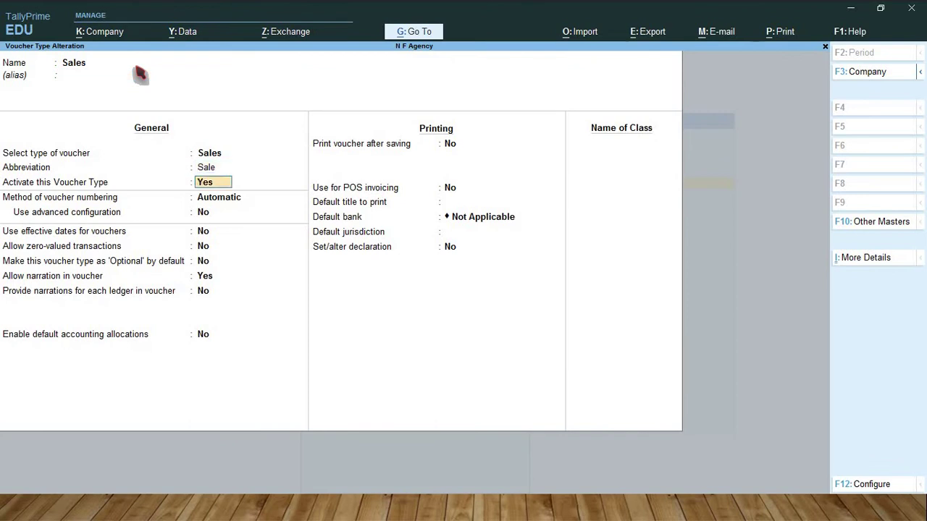
key("Return")
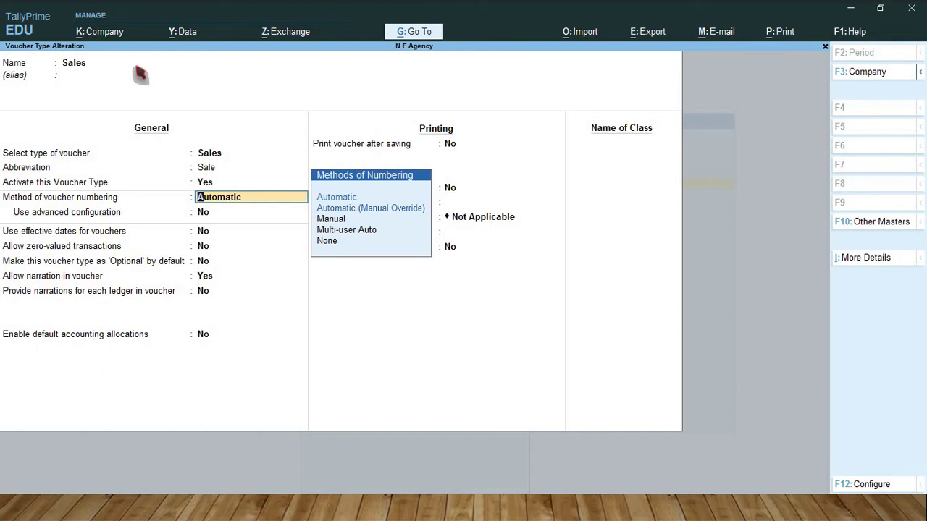
key("Down")
key("Down")
key("Down")
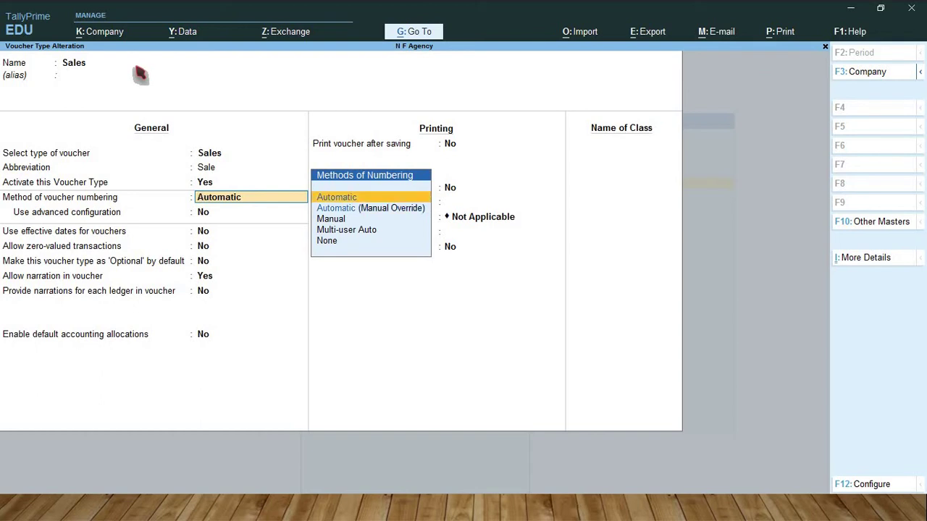
key("Return")
key("Return")
key("Return")
key("Return")
key("Return")
key("Return")
key("Return")
key("Return")
key("Return")
key("Return")
key("Return")
key("Return")
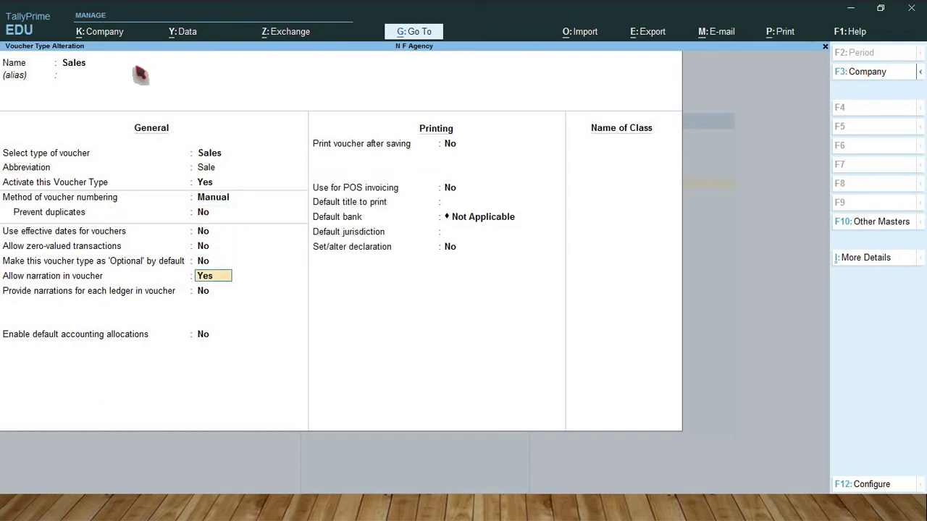
key("Return")
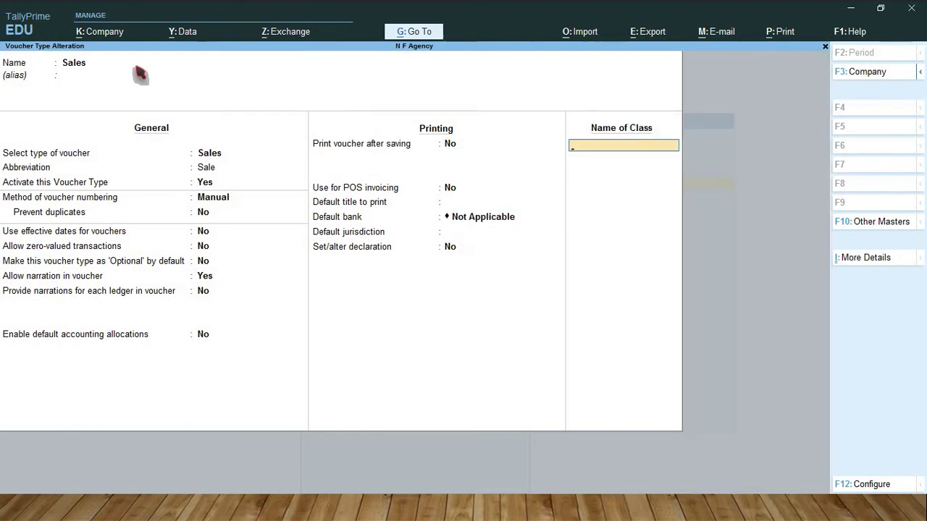
key("Return")
key("Return")
key("Escape")
key("Escape")
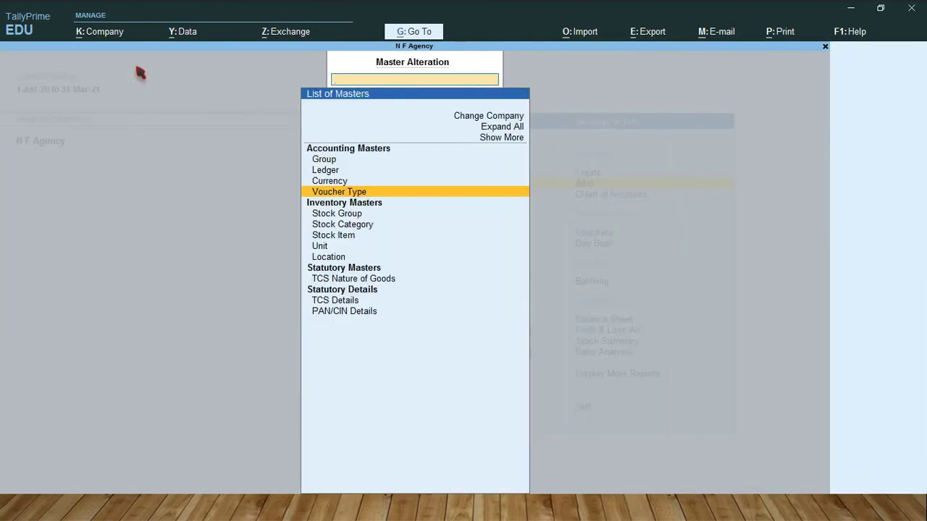
key("v")
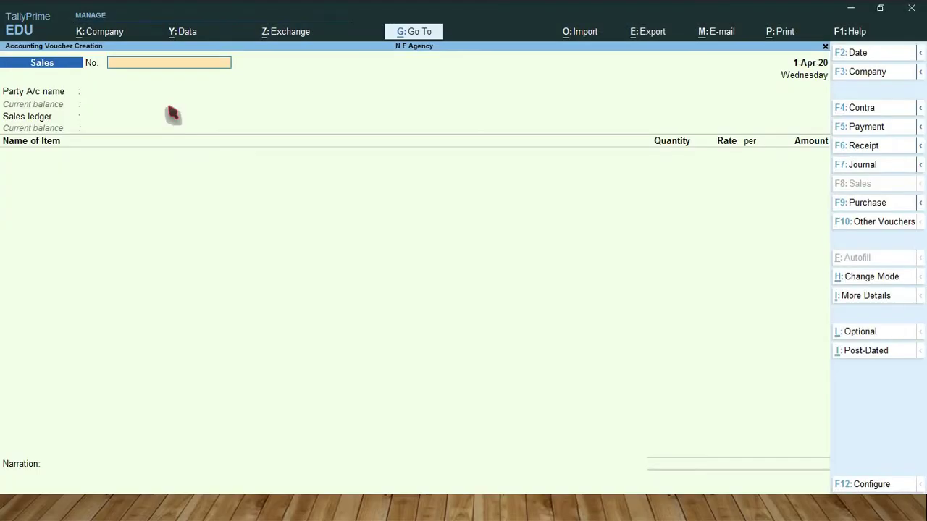
Step: Enter voucher No. 6497 for United Spirit Ltd with Sales A/c (Liquors) and Liquor nature of goods
type("6497")
key("Return")
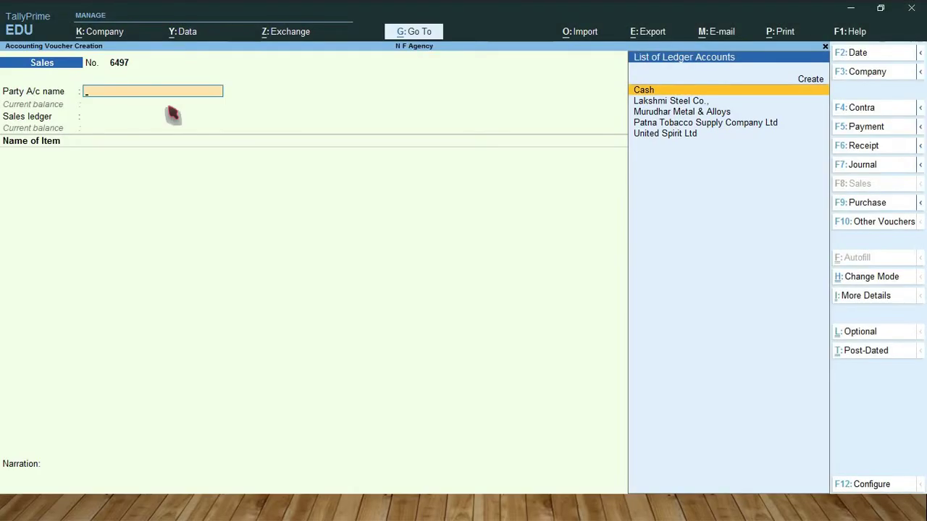
type("Uni")
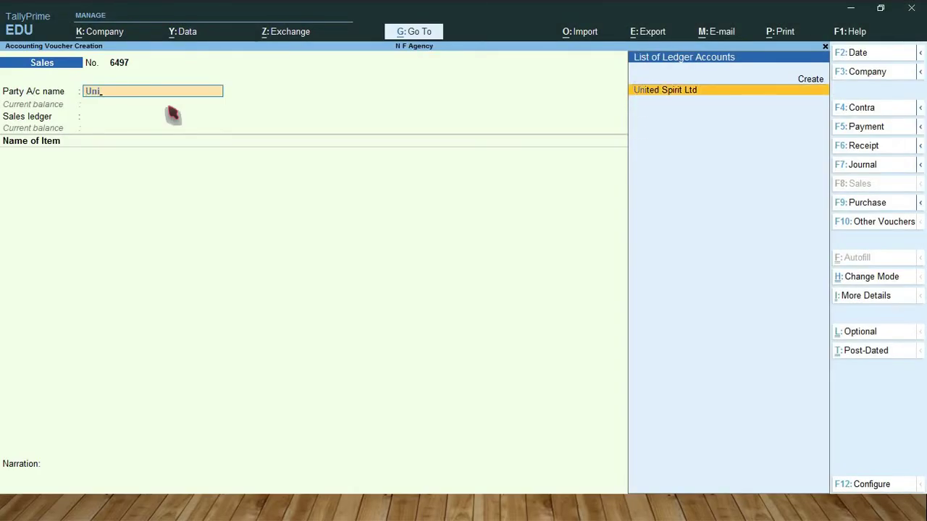
key("Return")
key("Return")
key("Return")
key("Return")
key("Return")
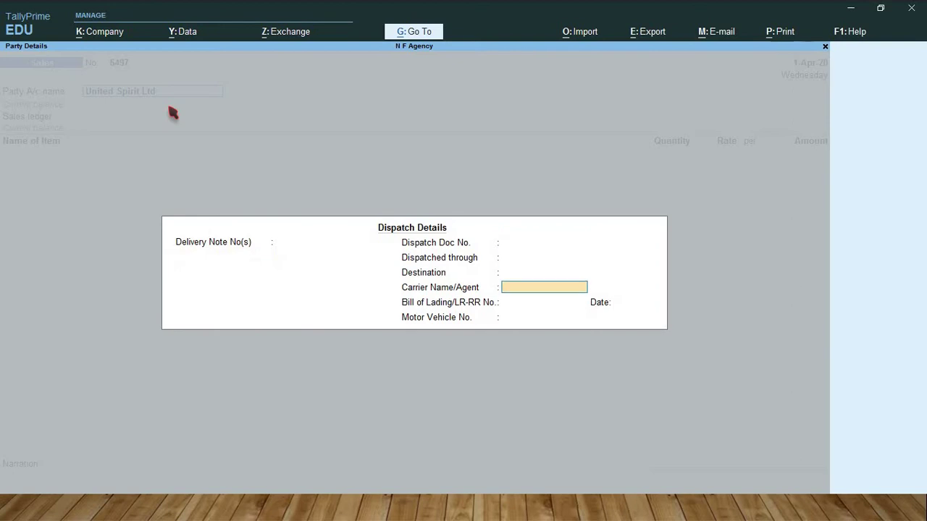
key("Return")
key("Return")
key("Return")
key("Return")
key("Return")
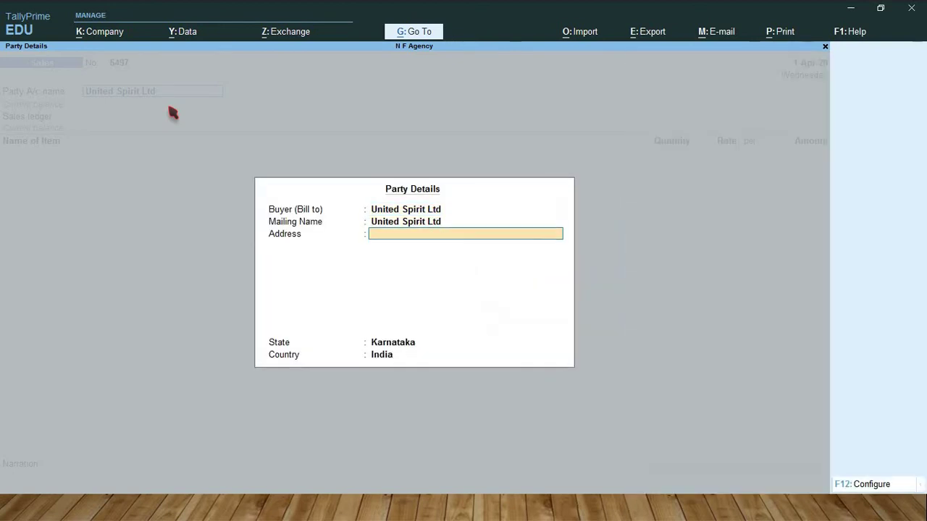
key("Return")
key("Return")
key("Return")
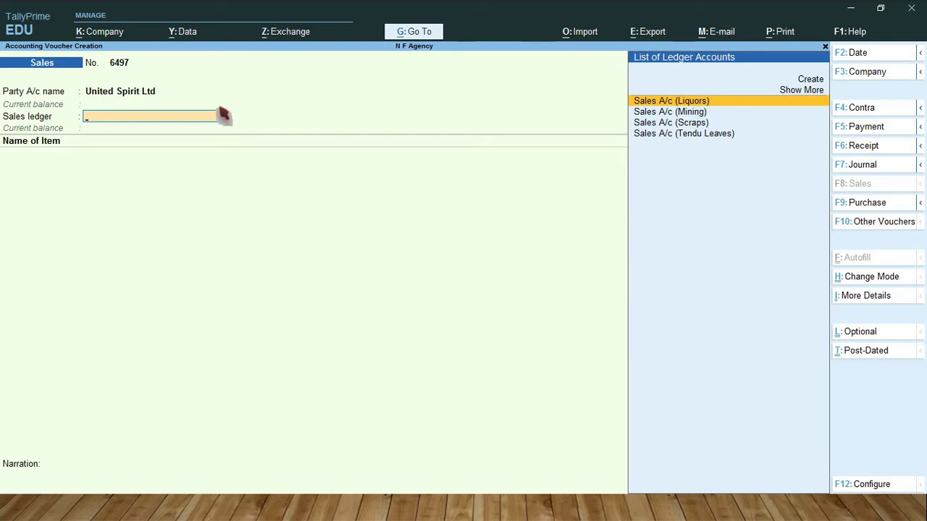
key("Return")
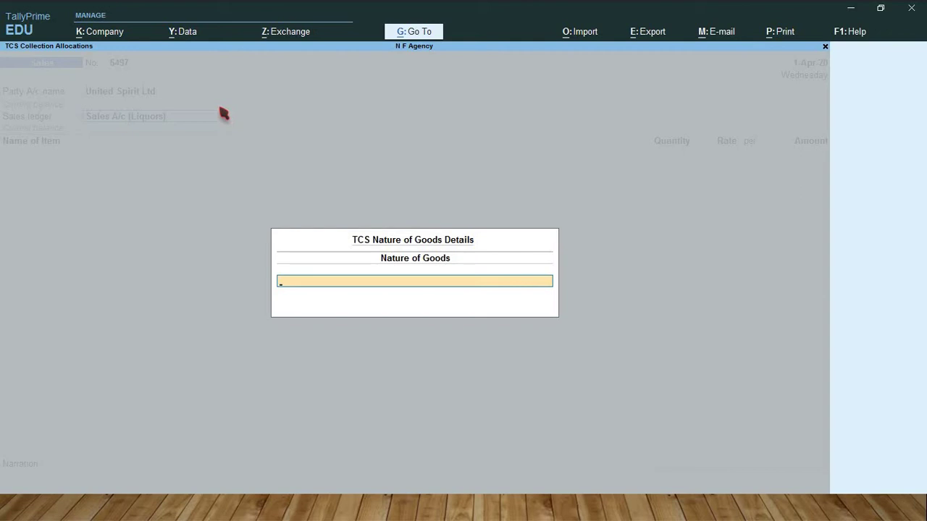
type("L")
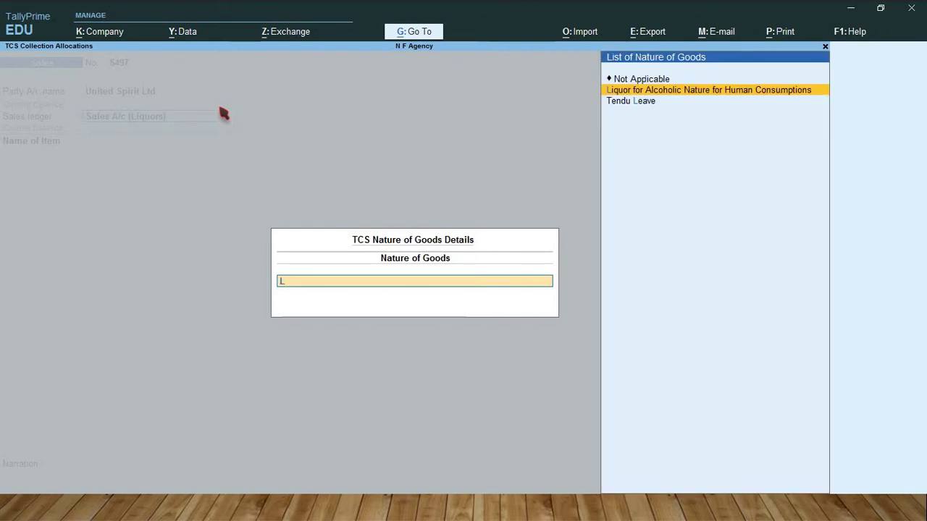
key("Return")
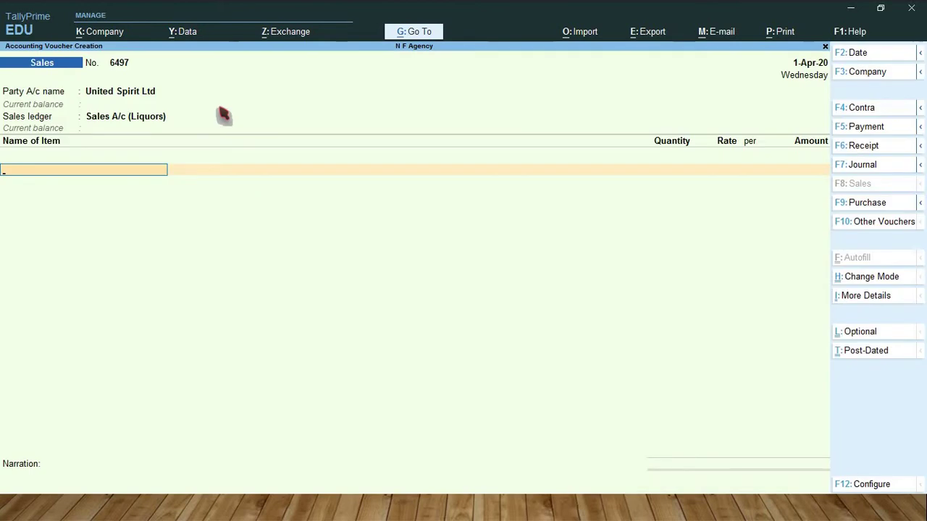
Step: Add 2,500 bxs of Liquors at 600 per box, amounting to 15,00,000.00
type("Li")
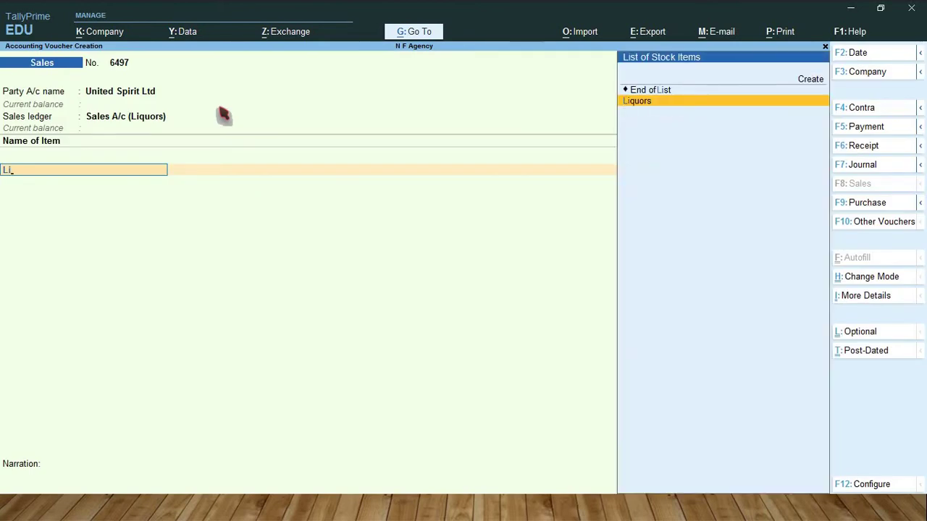
key("Return")
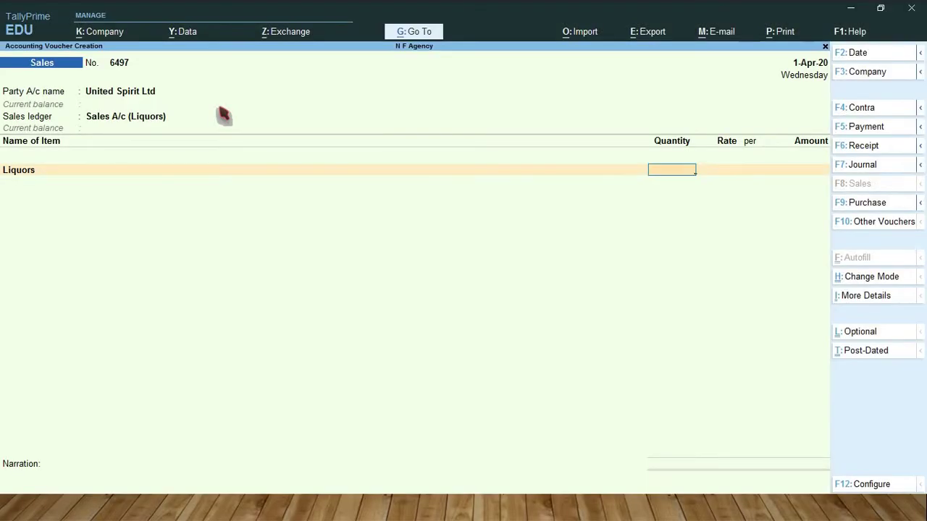
type("2,500")
key("Return")
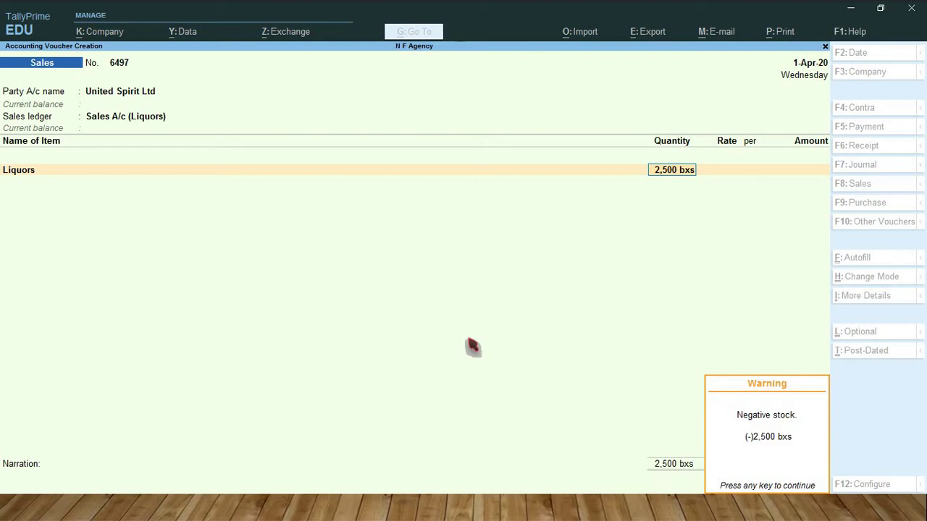
key("Return")
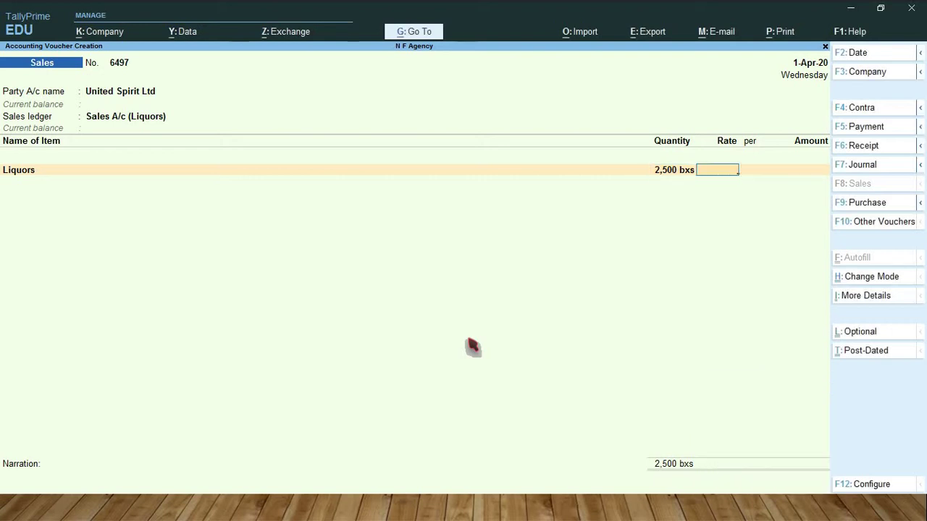
key("alt")
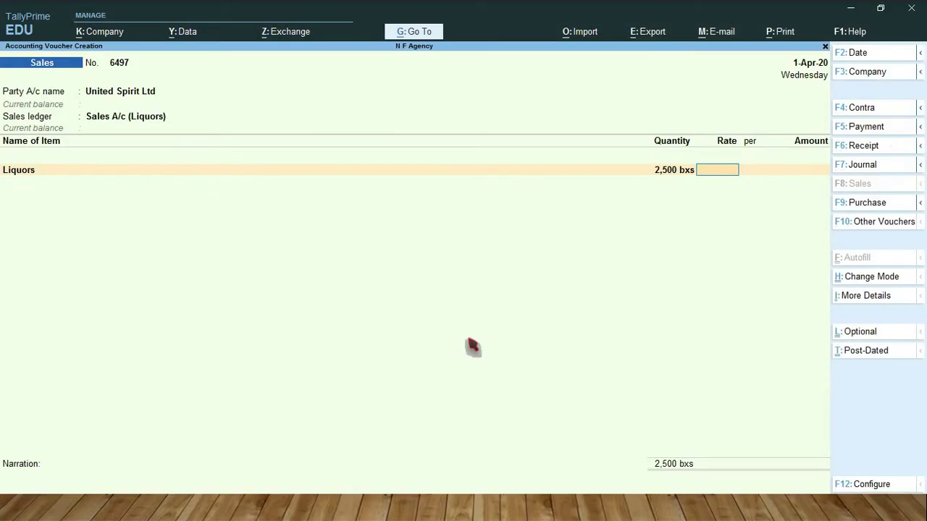
type("25")
key("BackSpace")
key("BackSpace")
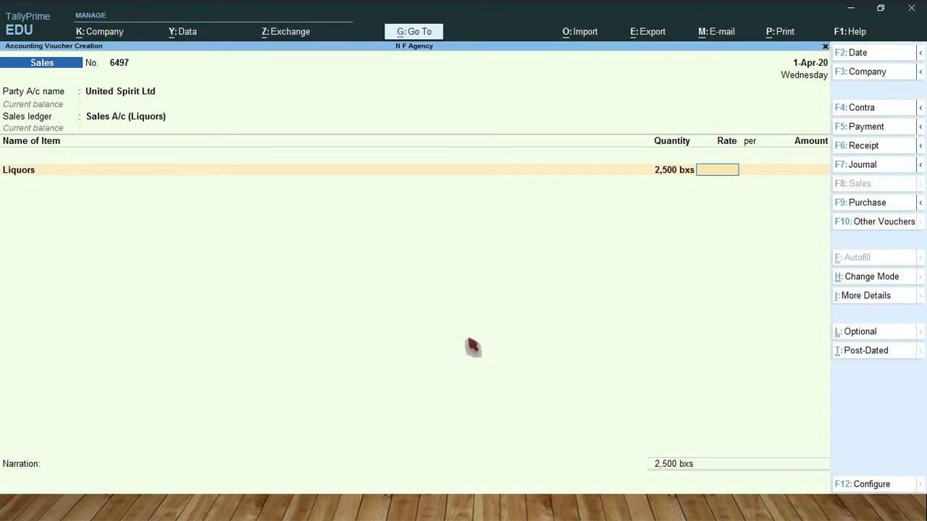
type("600")
key("Return")
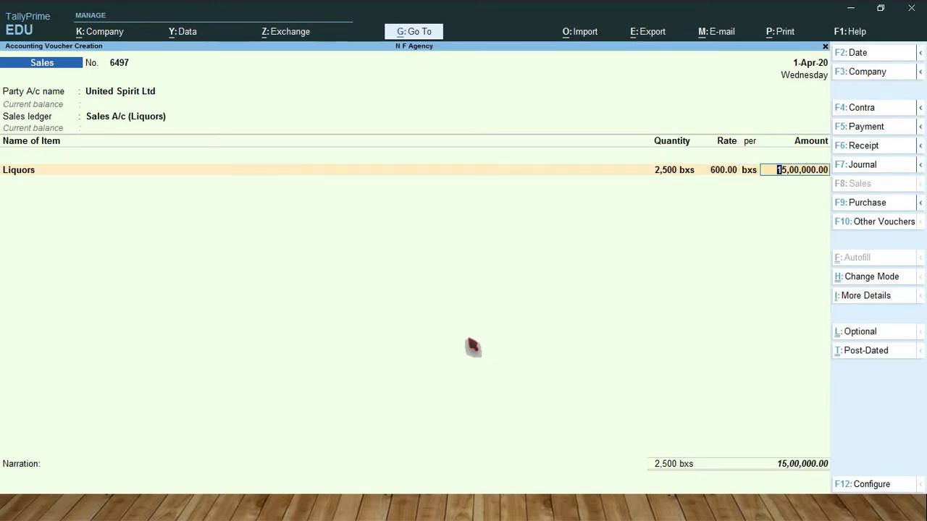
key("Return")
key("Return")
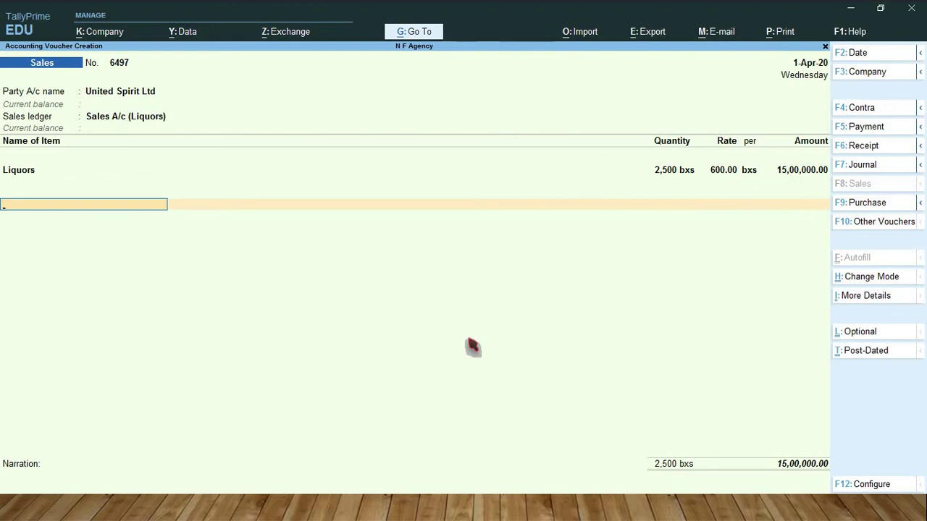
Step: Add TCS Tax @ 1% on Liquors of 15,000.00 and save voucher 6497 as a new reference
type("Tcs")
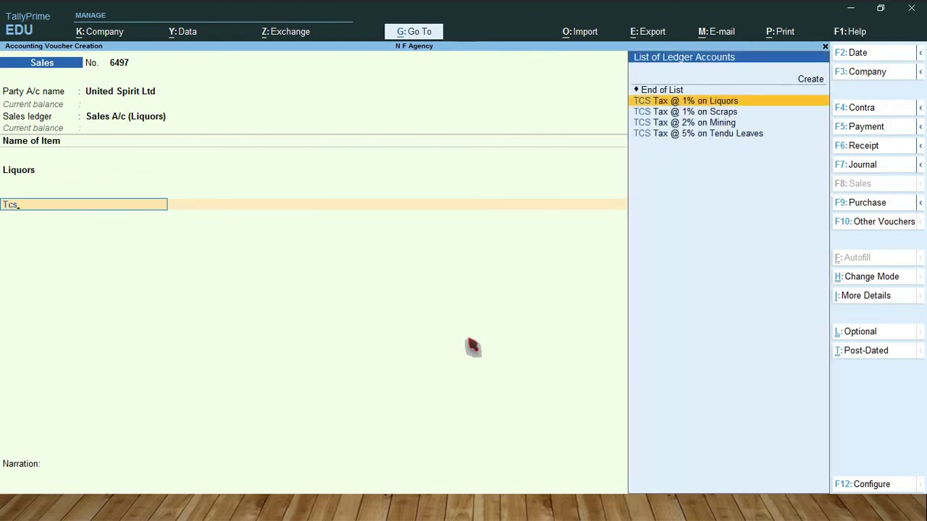
key("Return")
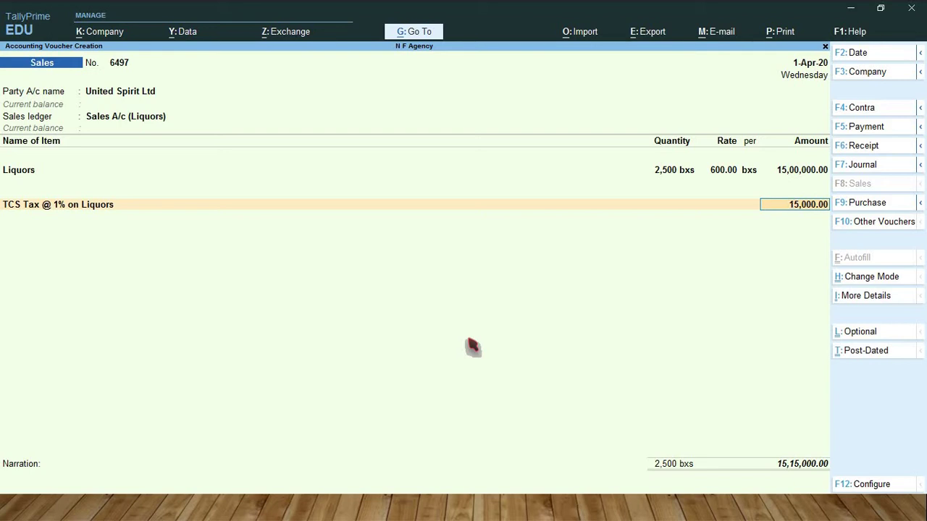
key("Return")
key("Return")
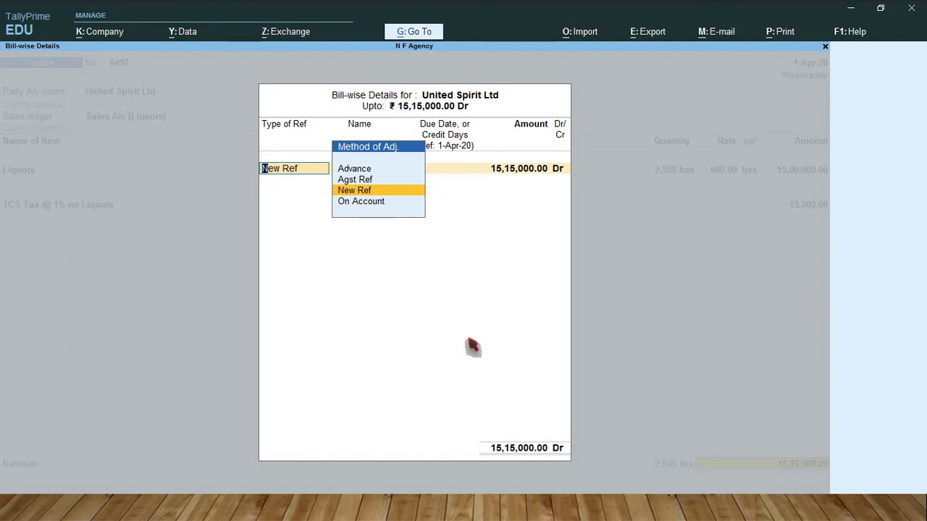
key("Return")
key("Return")
key("Return")
key("Return")
key("Return")
key("Return")
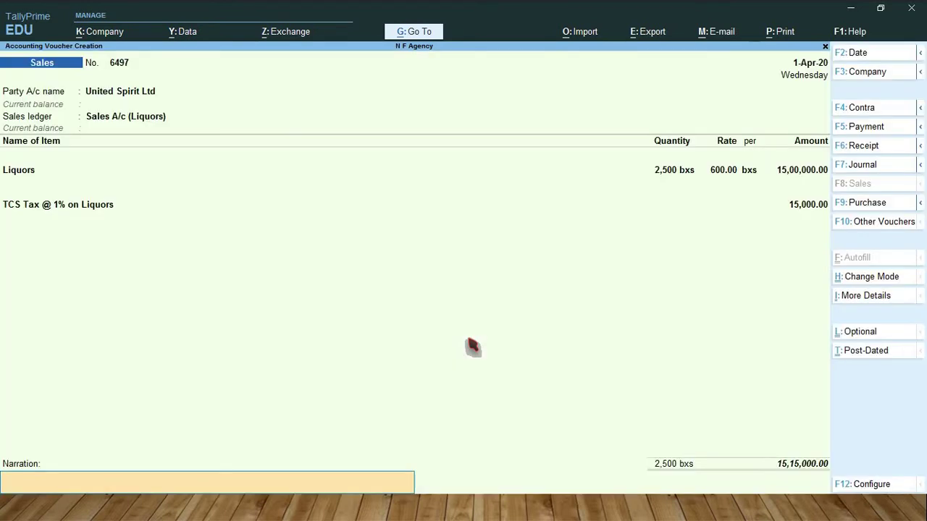
key("Return")
key("alt+Tab")
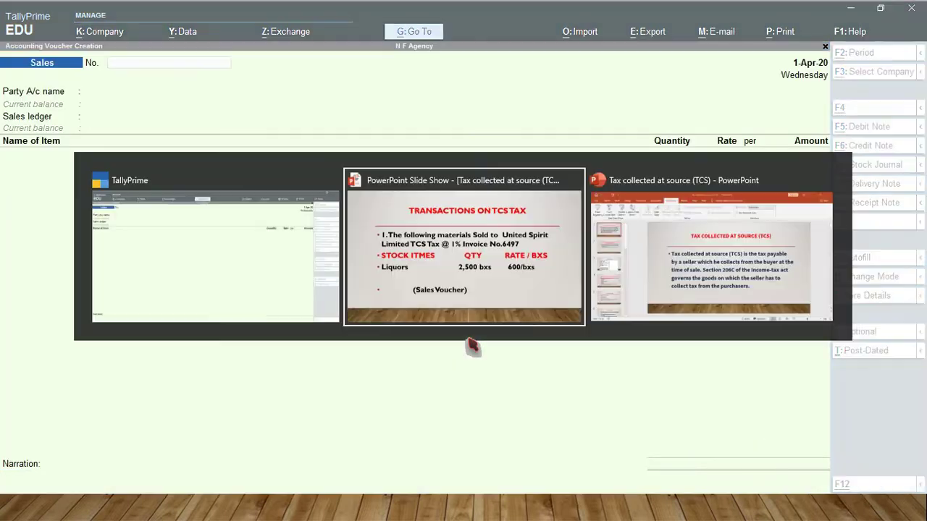
Step: Go to the slide for 2,000 pkt Tendu Leaves at 300 with 5% TCS, invoice 9785
key("Right")
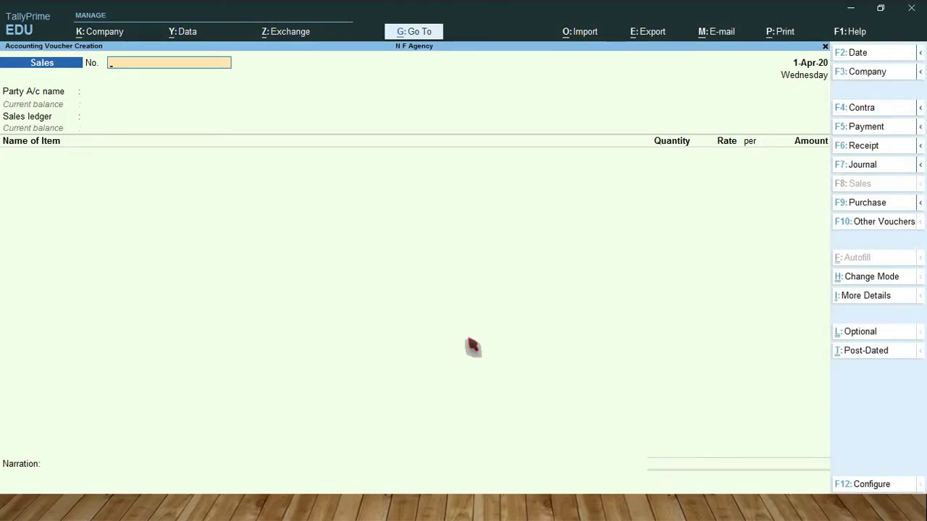
Step: Enter voucher No. 9785 for Patna Tobacco Supply Company Ltd with Sales A/c (Tendu Leaves) and Tendu Leave goods
type("9785")
key("Return")
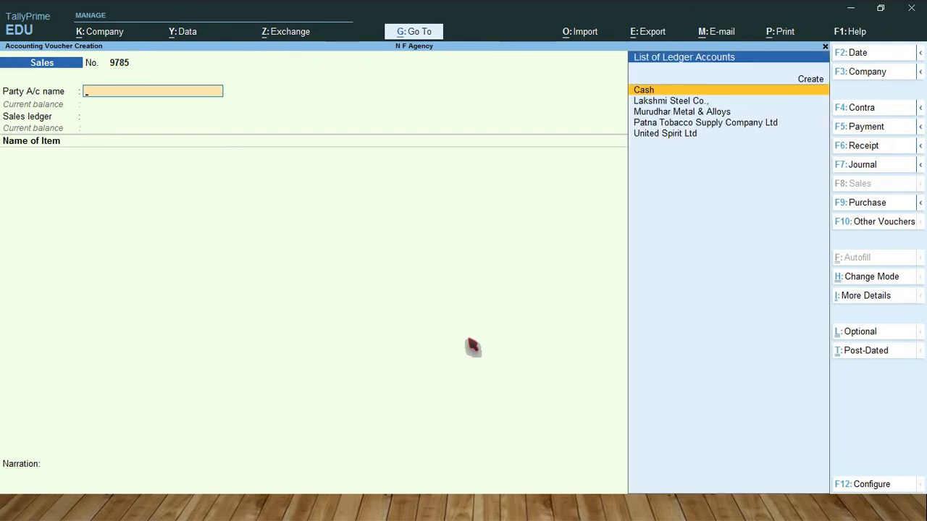
type("Pa")
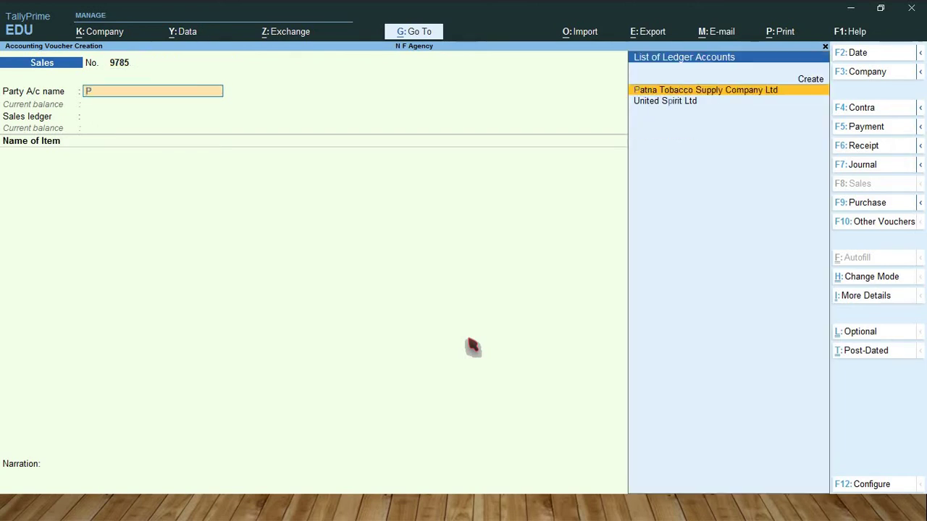
key("Return")
key("Return")
key("Return")
key("Return")
key("Return")
key("Return")
key("Return")
key("Return")
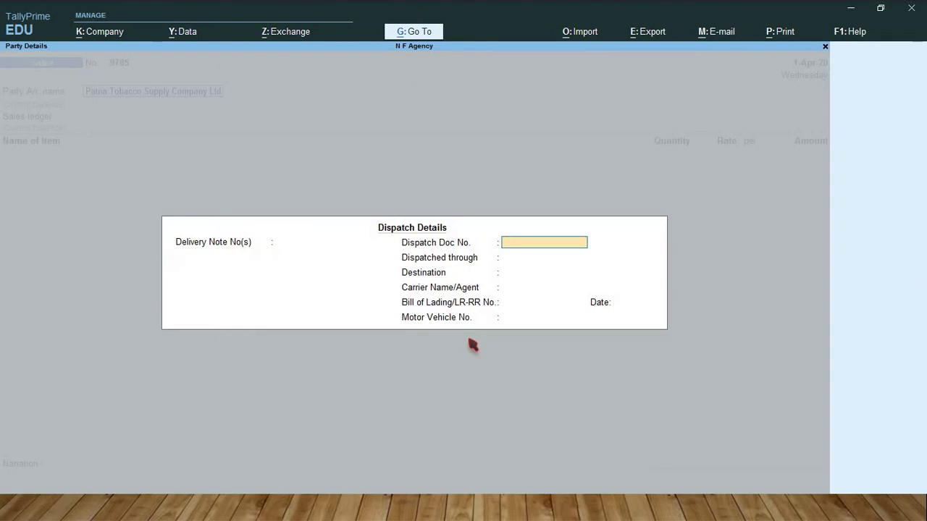
key("Return")
key("Return")
key("Return")
key("Return")
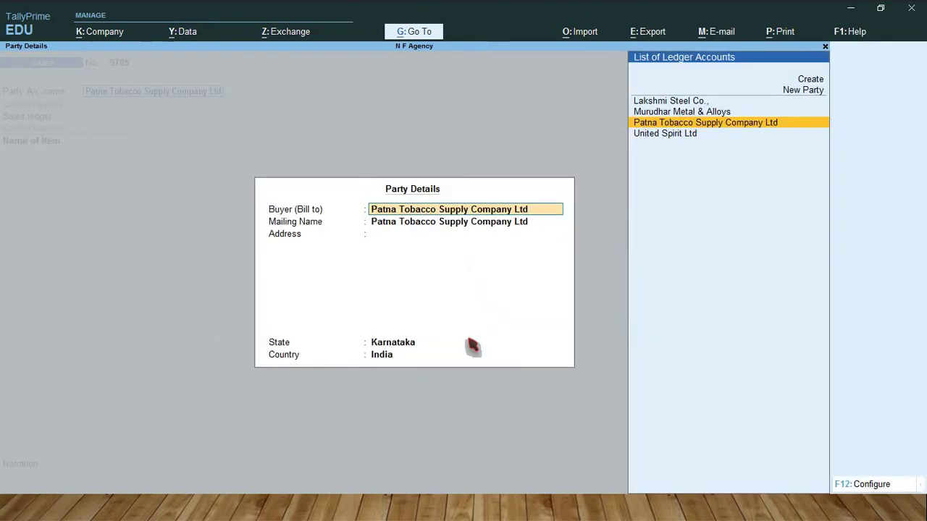
key("Return")
key("Return")
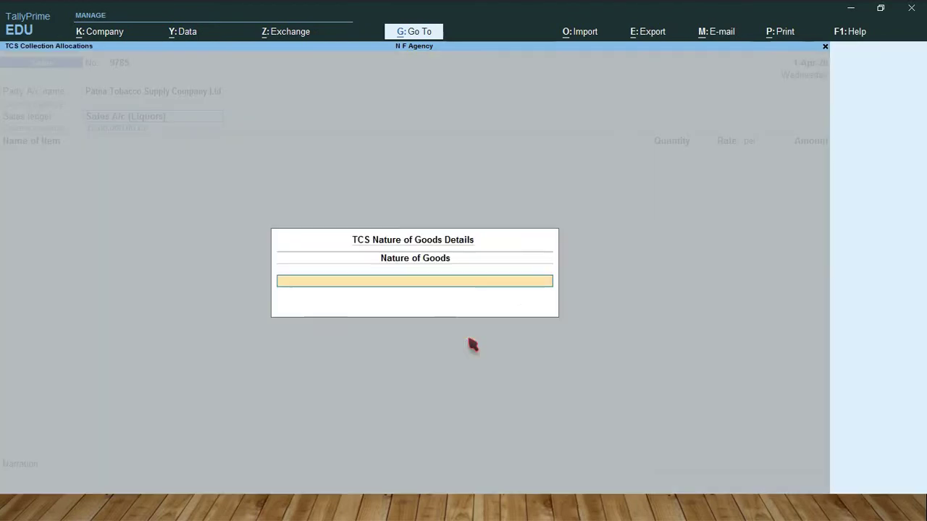
key("Return")
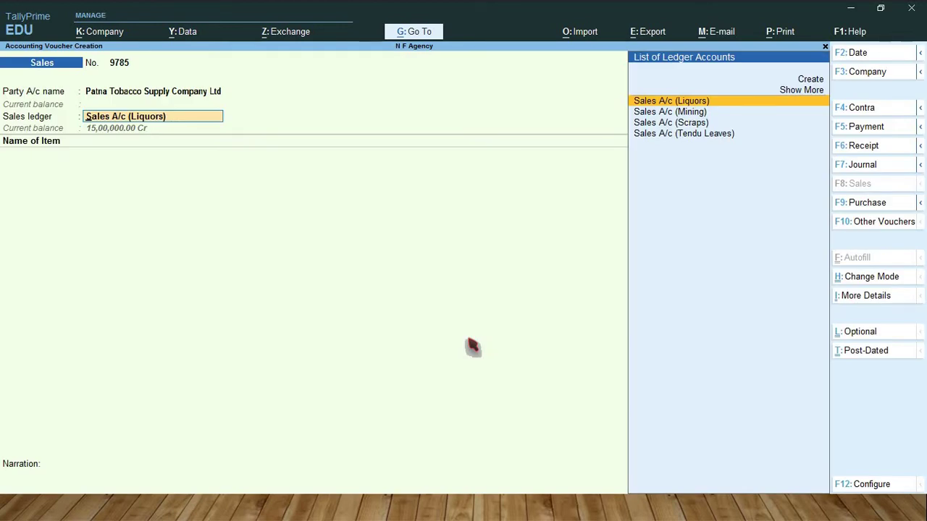
key("Down")
key("Down")
key("Down")
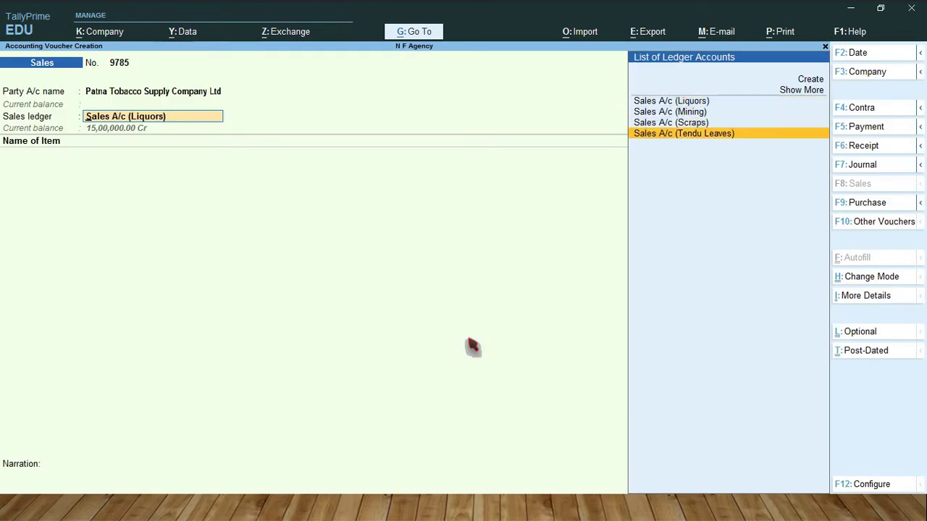
key("Return")
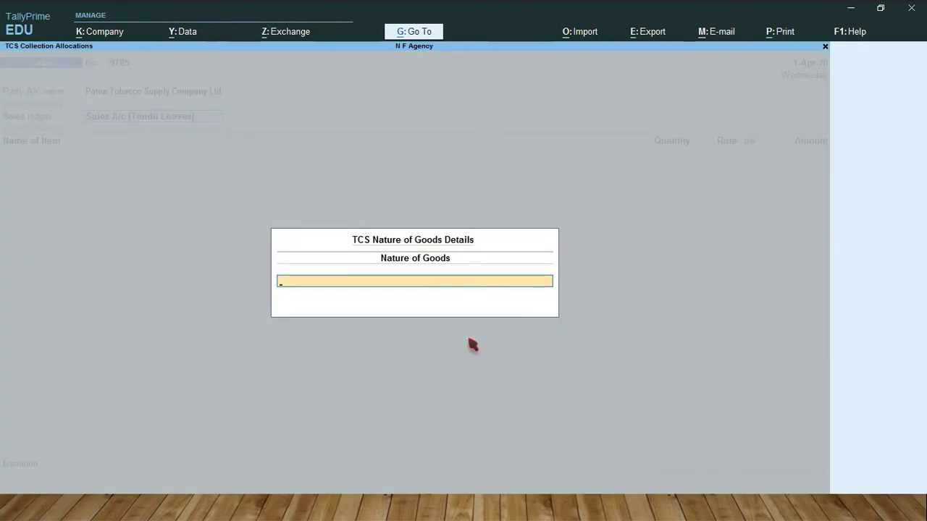
type("Te")
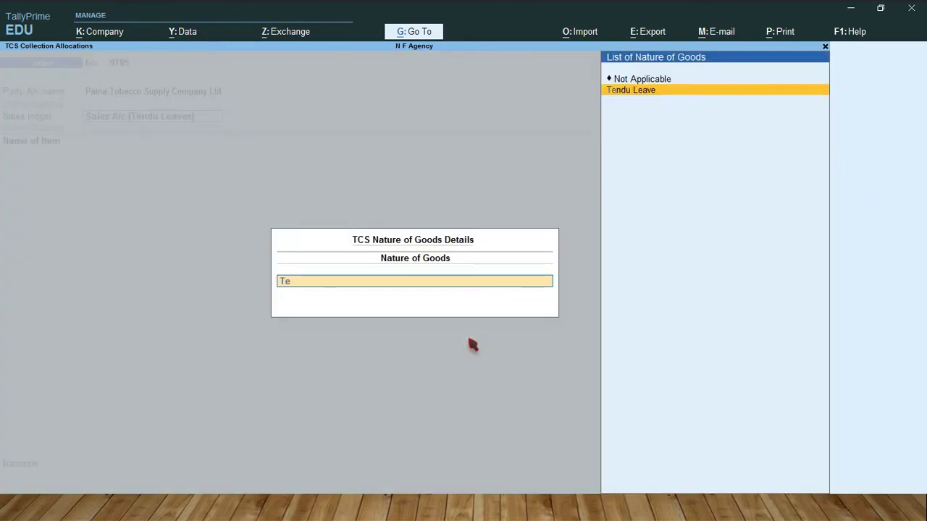
key("Return")
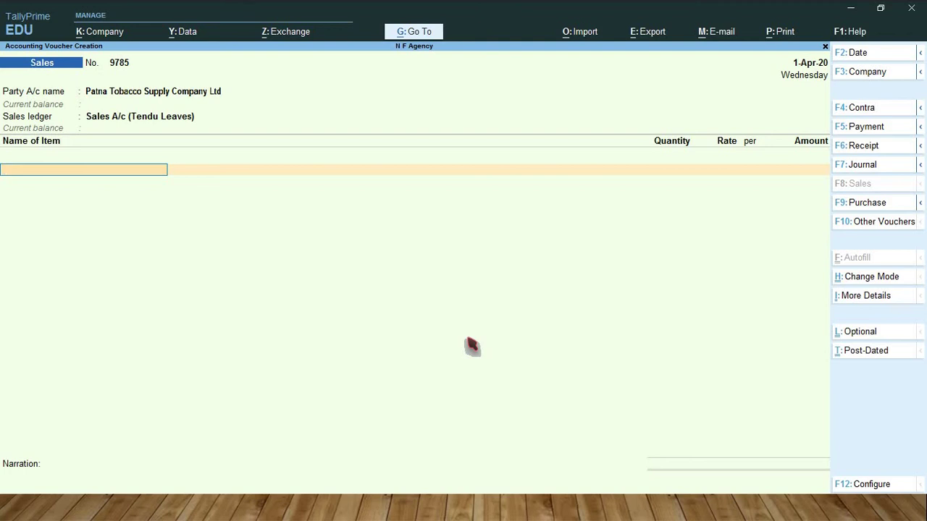
type("Te")
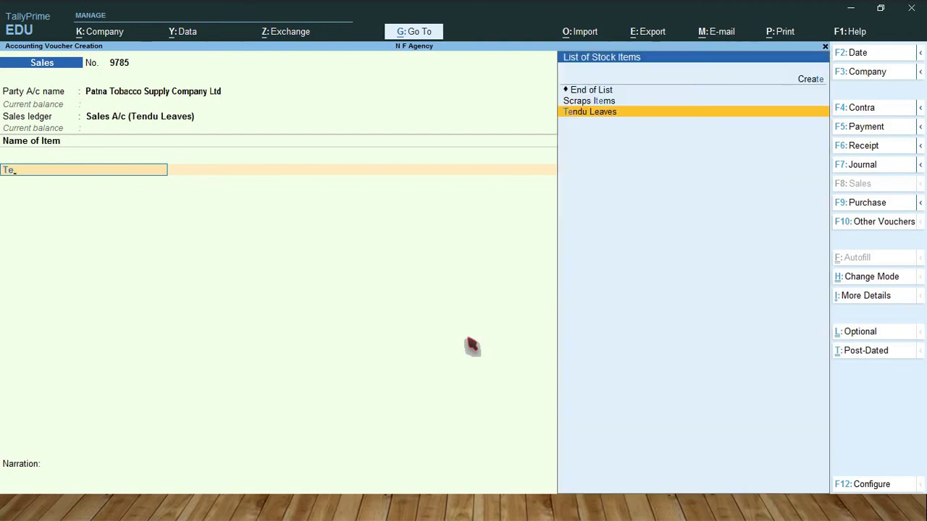
Step: Add 2,000 pkt Tendu Leaves at 300 per pkt and the TCS Tax @ 5% on Tendu Leaves ledger
key("Return")
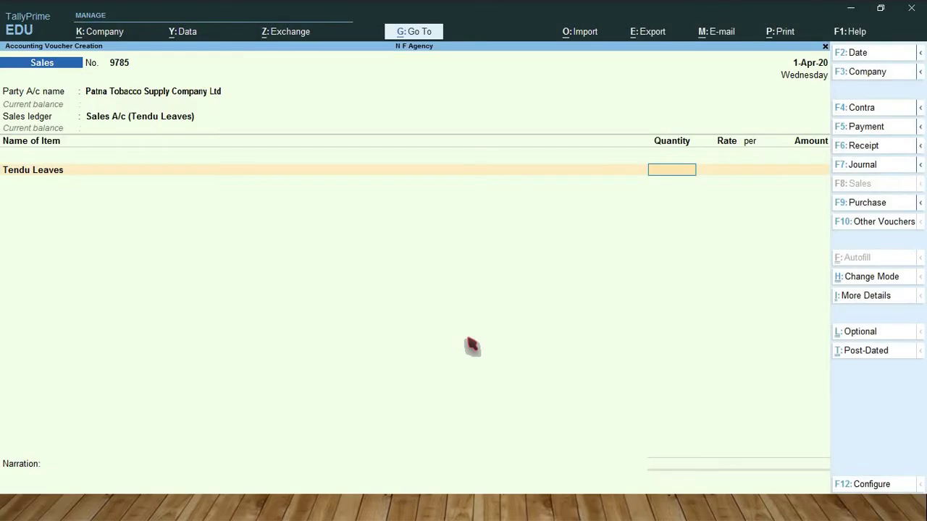
type("2000")
key("Return")
key("Return")
key("alt+Tab")
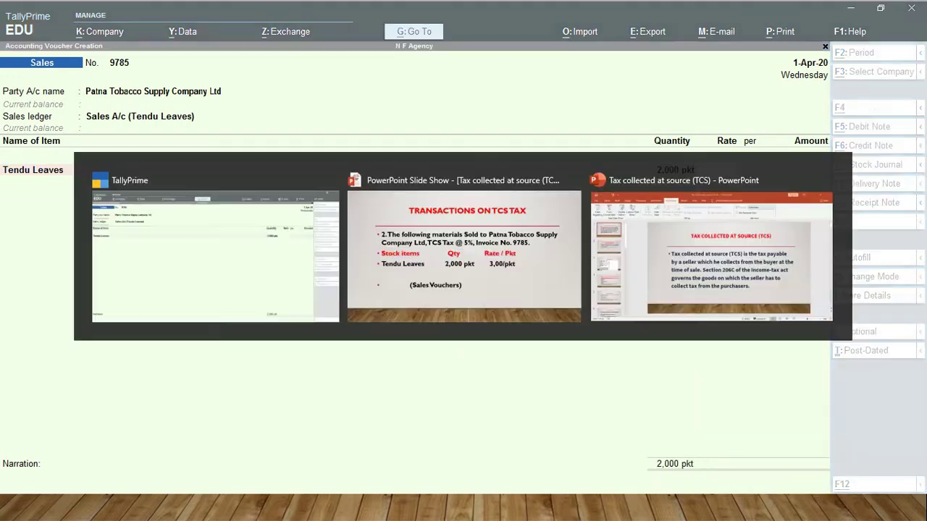
key("alt+Tab")
type("300")
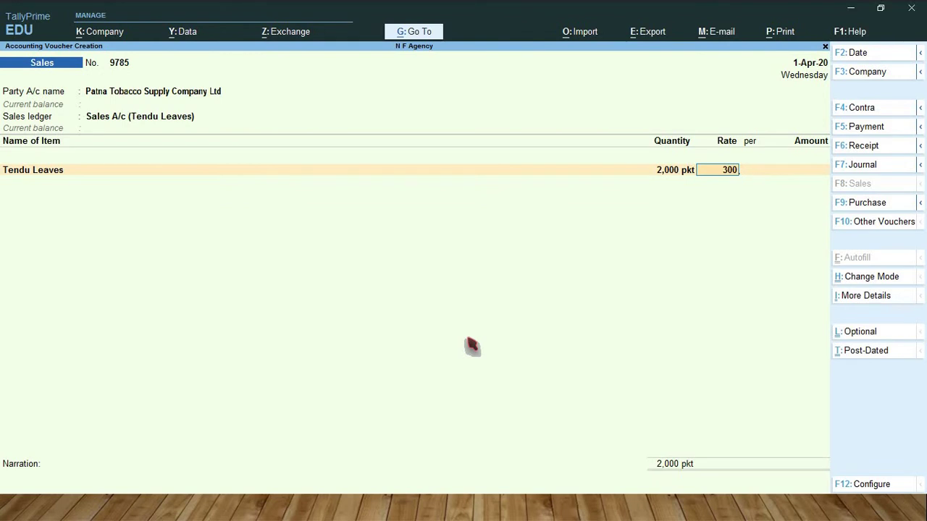
key("Return")
key("Return")
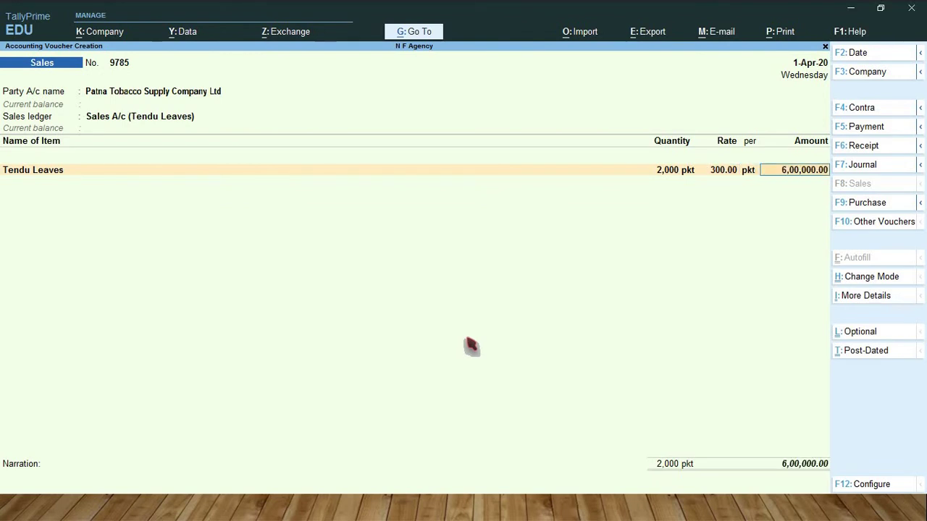
key("Return")
key("Return")
type("Tcs")
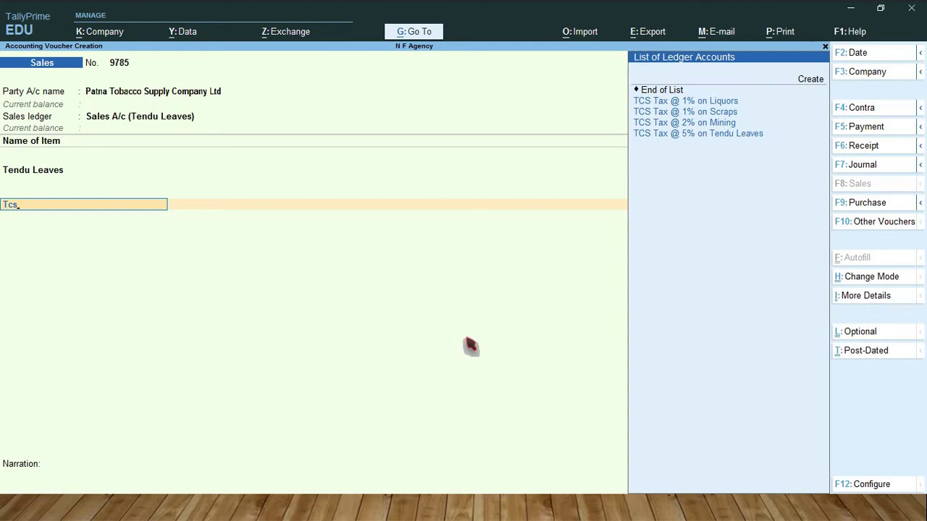
key("Down")
key("Down")
key("Down")
key("Down")
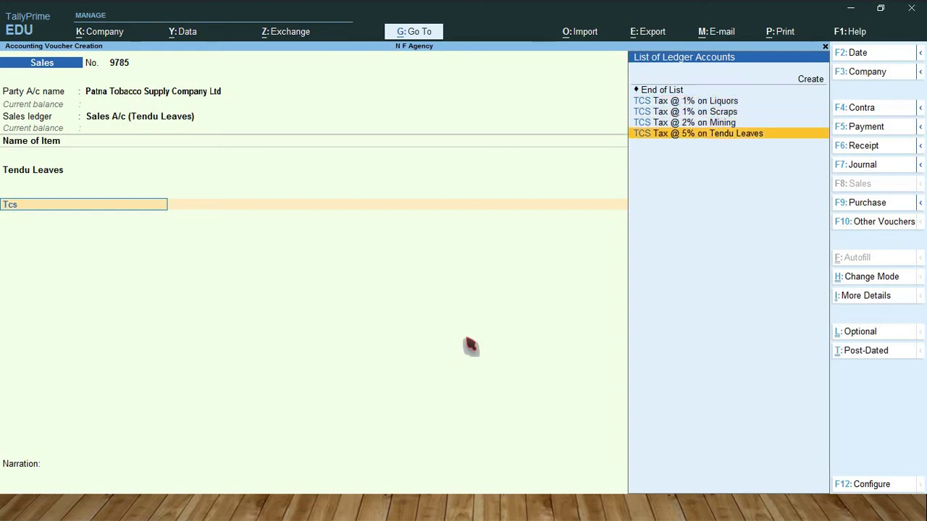
key("Return")
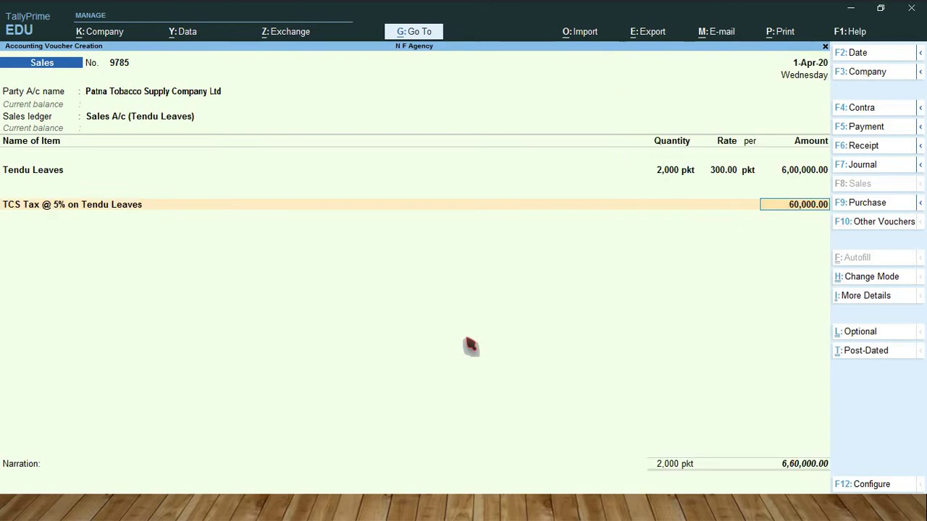
Step: Accept the 60,000.00 TCS Tax @ 5% amount so voucher 9785 totals 6,60,000.00
key("Return")
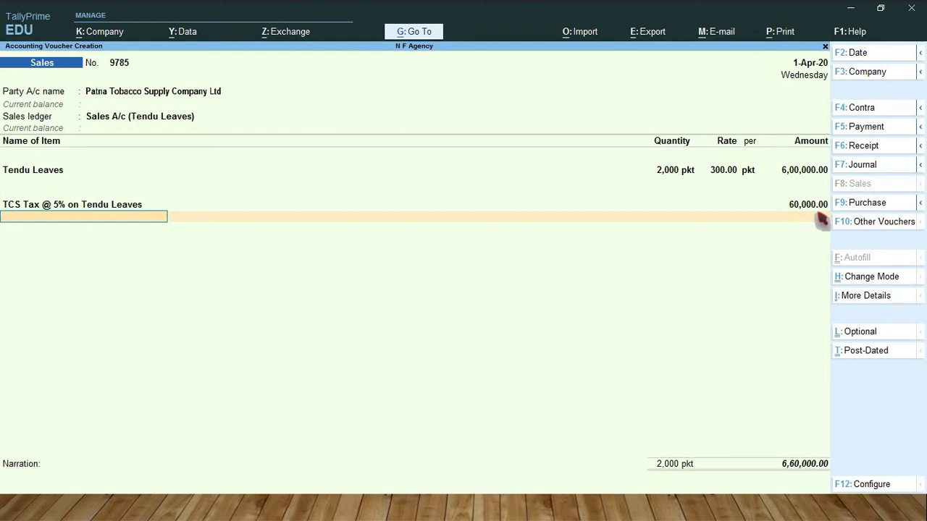
Step: Record voucher 9785 under a New Ref bill reference and save it
key("Return")
key("Return")
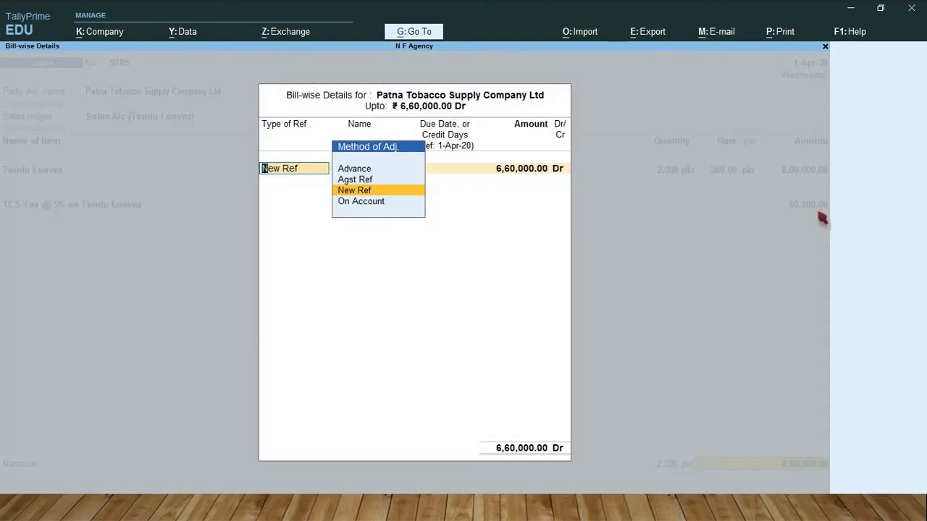
key("Return")
key("Return")
key("Return")
key("Return")
key("Return")
key("Return")
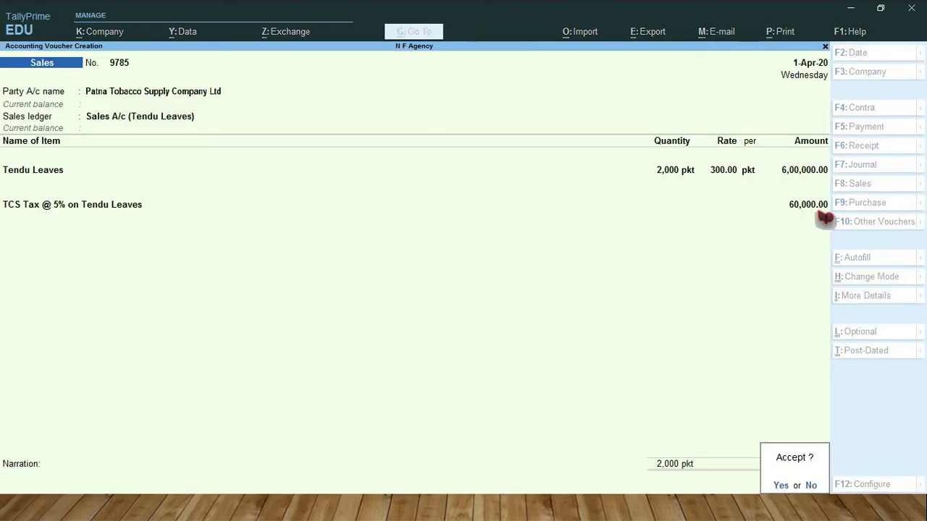
key("Return")
key("ctrl")
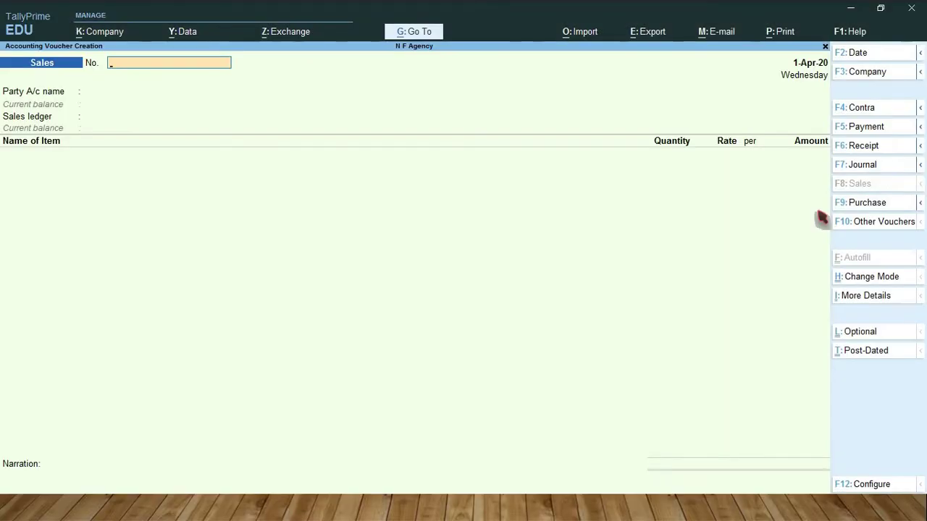
Step: Start invoice 5167 for Murudhar Metal & Alloys with Sales A/c (Scraps) and Scraps nature of goods
type("5167")
key("Return")
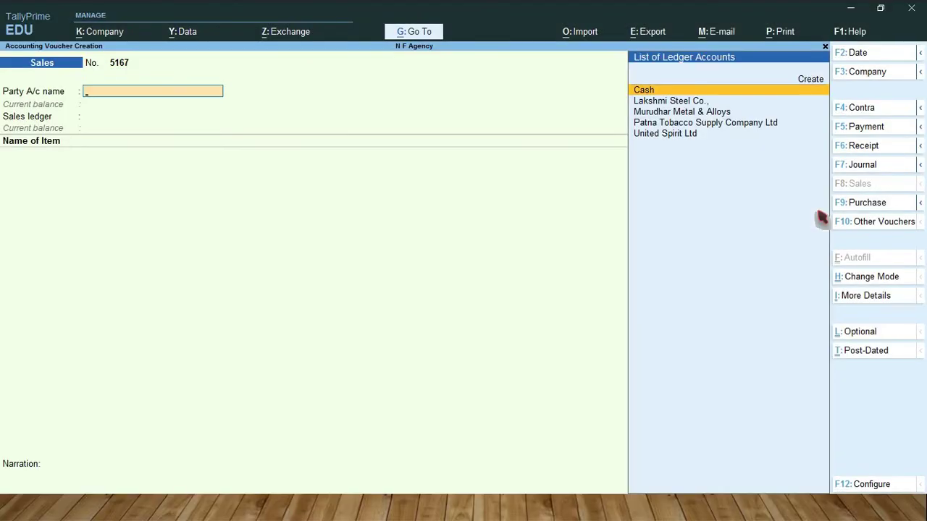
key("Down")
key("Down")
key("Return")
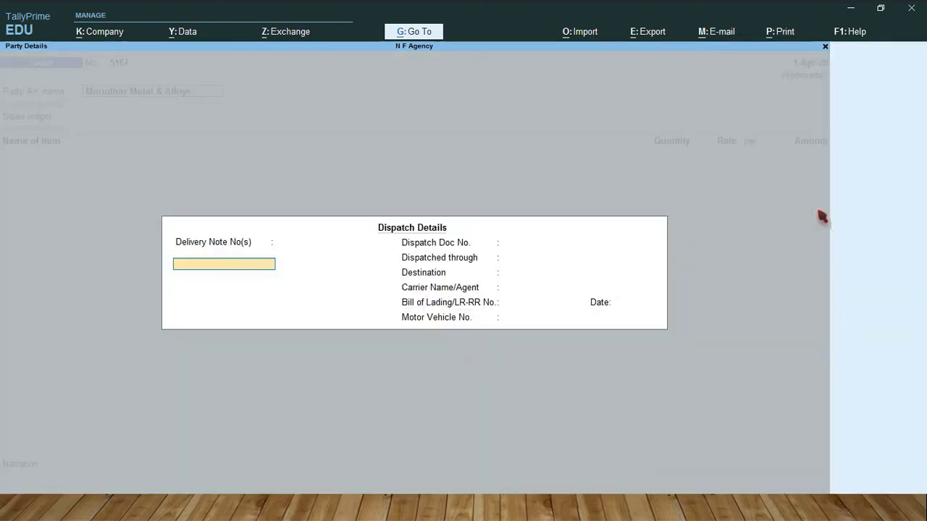
key("Return")
key("Return")
key("Return")
key("Return")
key("Return")
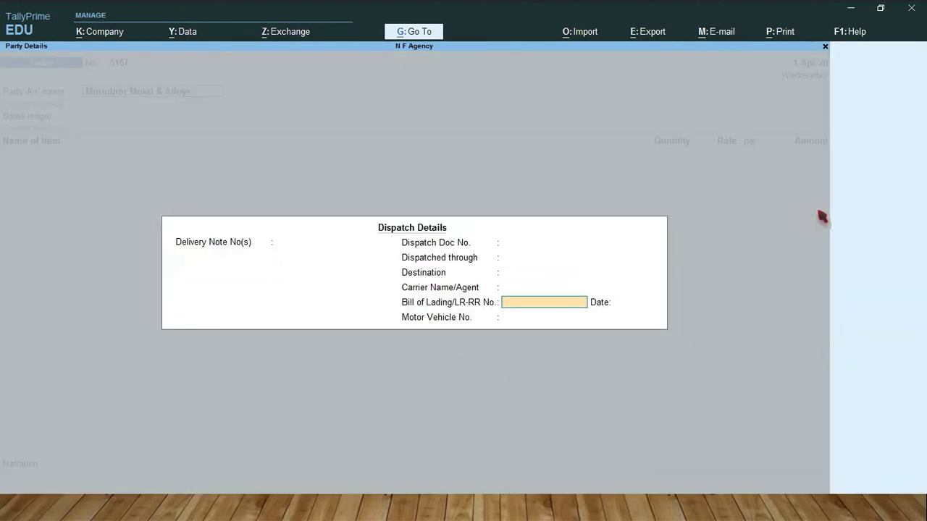
key("Return")
key("Return")
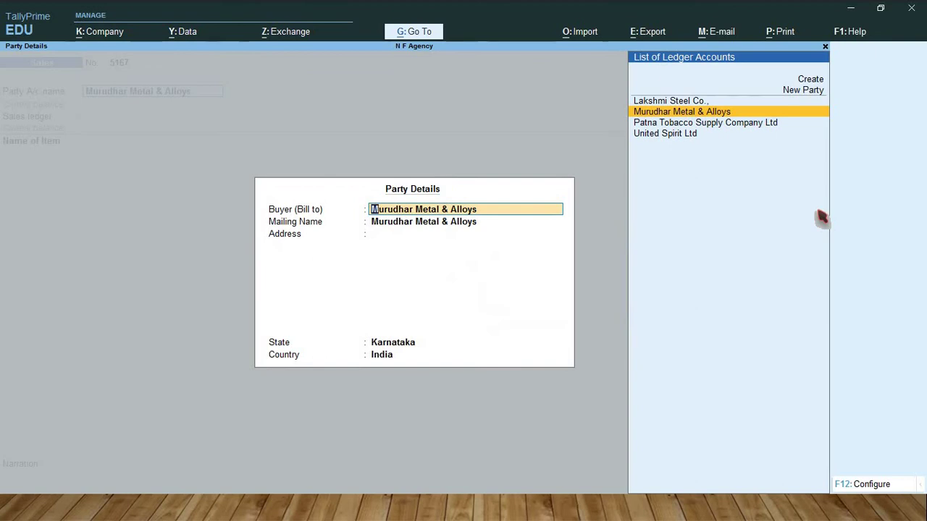
key("Return")
key("Return")
key("Return")
key("Return")
key("Return")
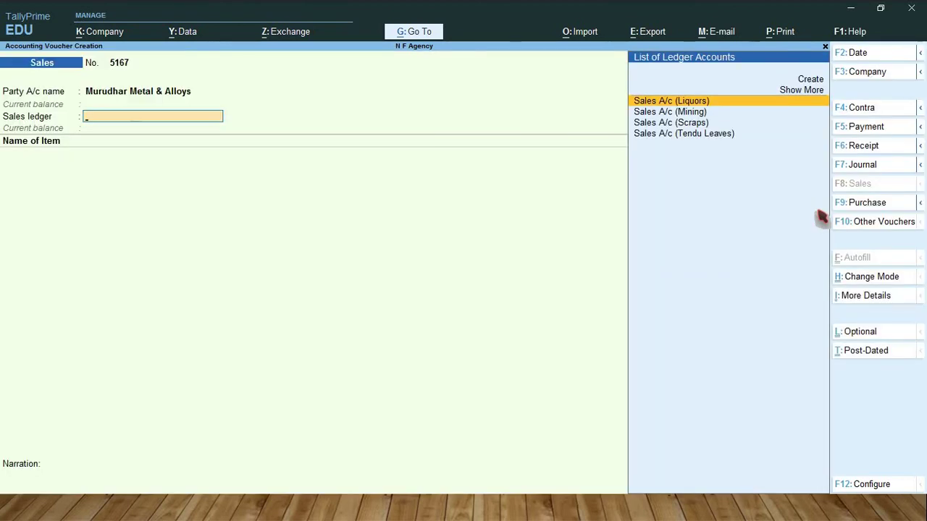
key("Down")
key("Down")
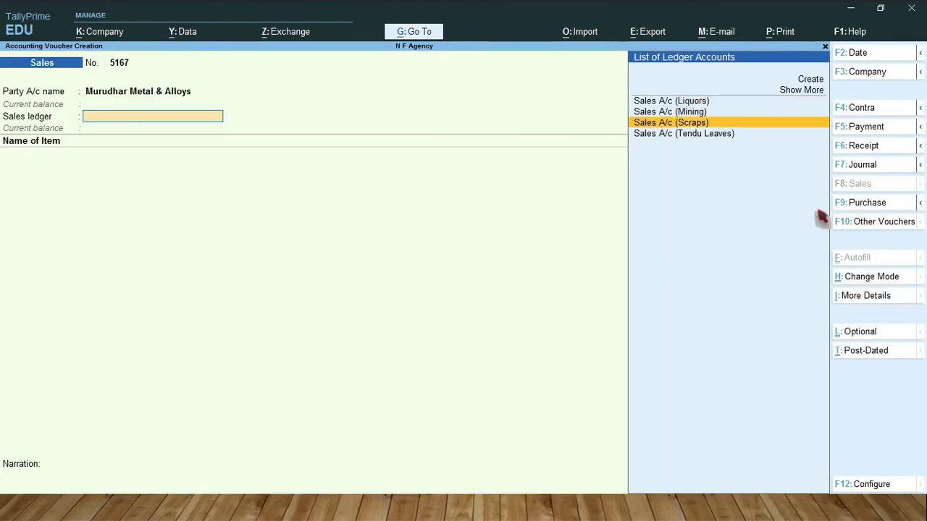
key("Return")
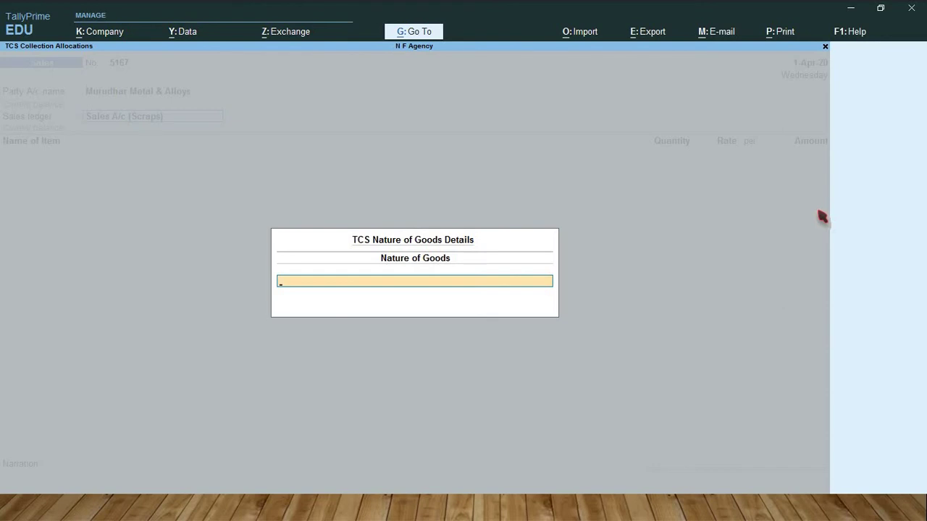
type("S")
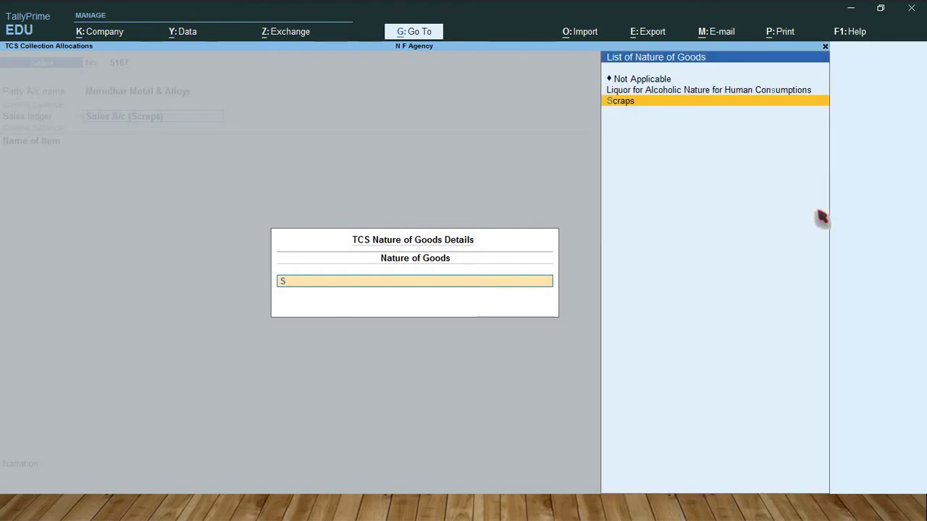
type("c")
key("Return")
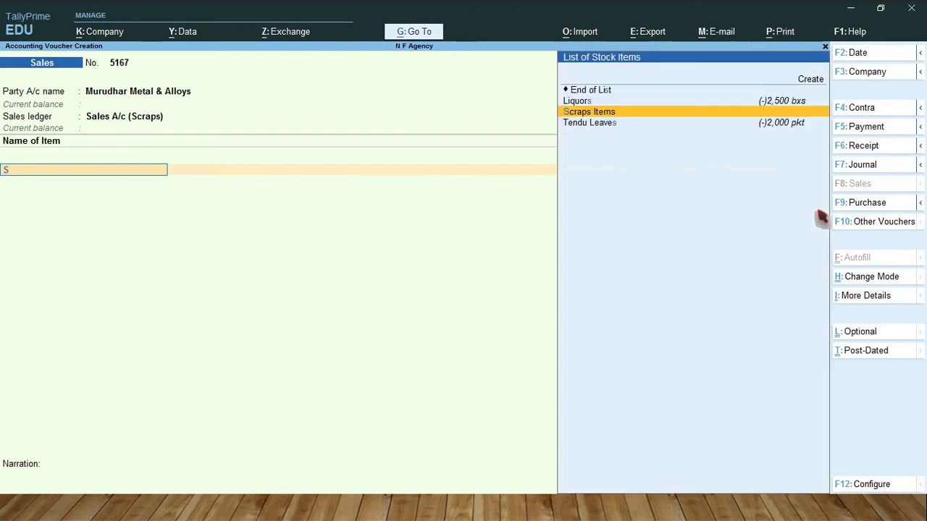
Step: Add 5,000 kgs of Scraps Items at 25 per kg, amounting to 1,25,000.00
type("Sc")
key("Return")
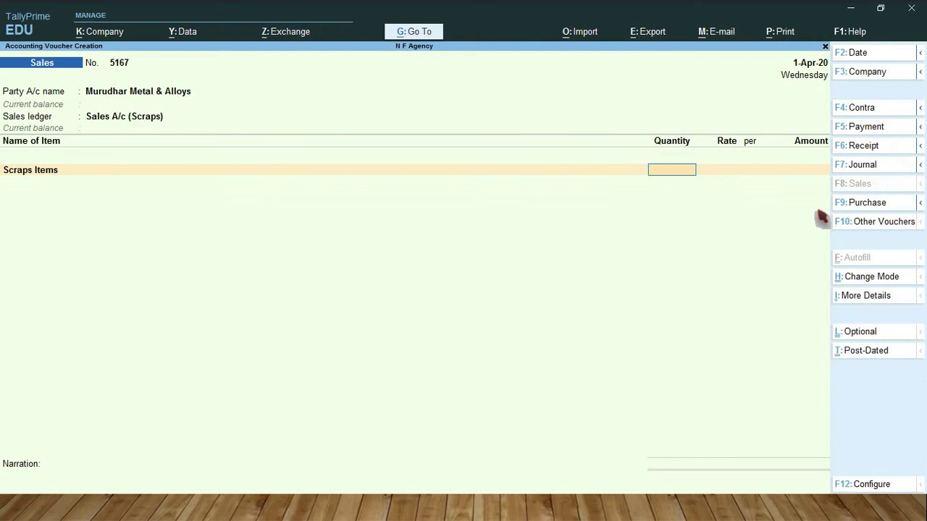
type("5000")
key("Return")
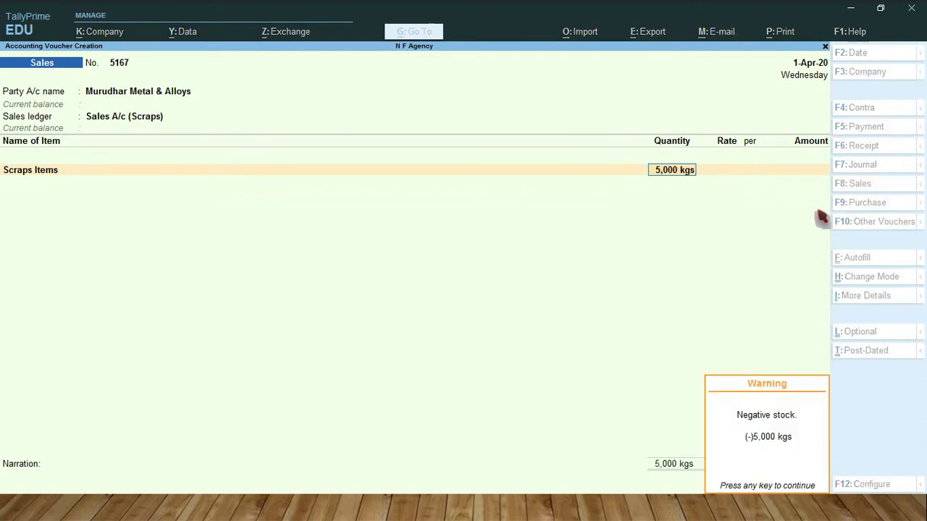
key("Return")
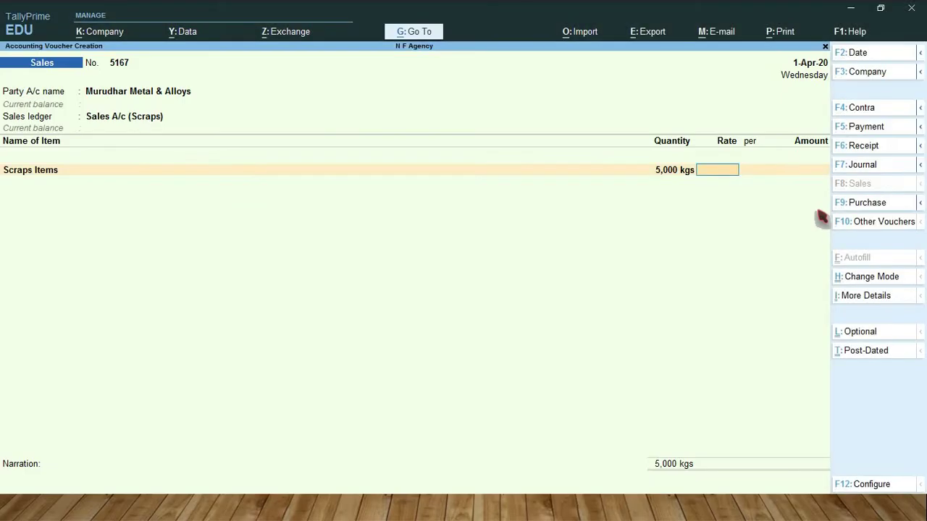
type("25")
key("Return")
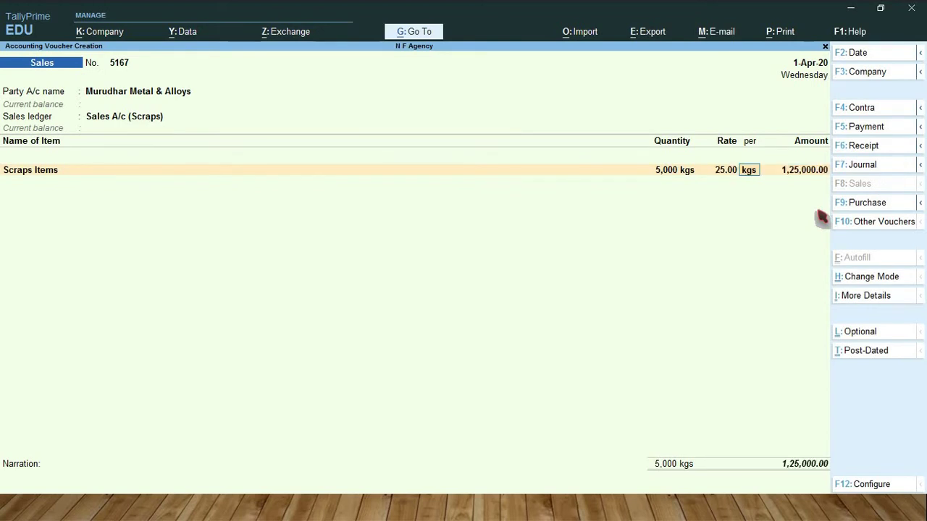
key("Return")
key("Return")
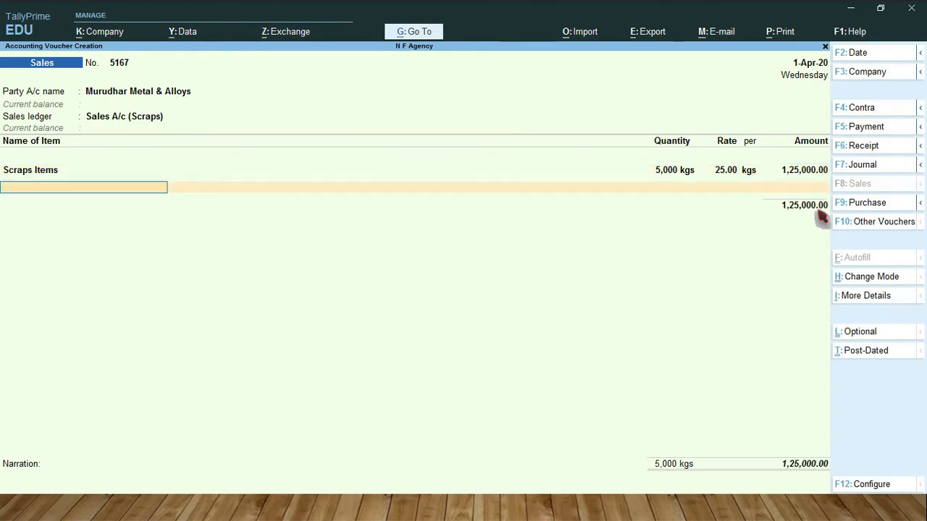
key("Return")
Step: Add TCS Tax @ 1% on Scraps of 1,250.00 and save with a New Ref bill reference
type("T")
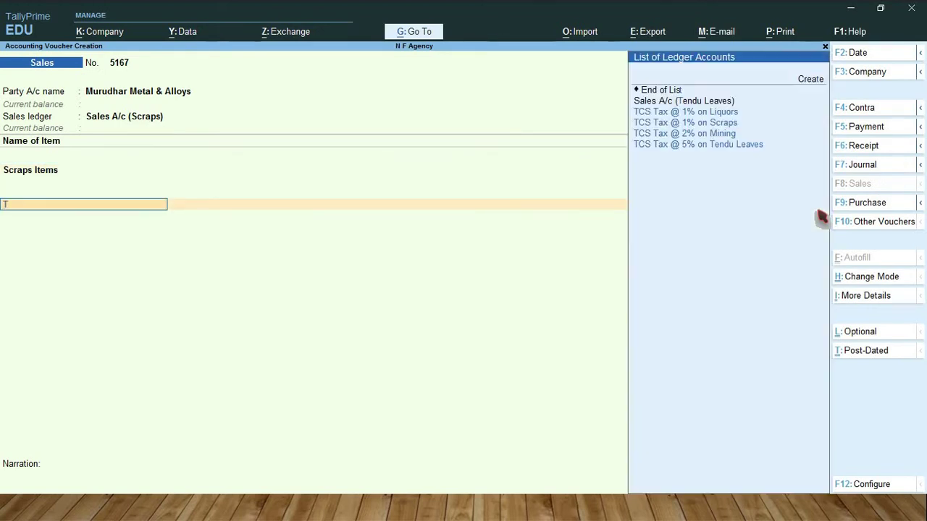
type("c")
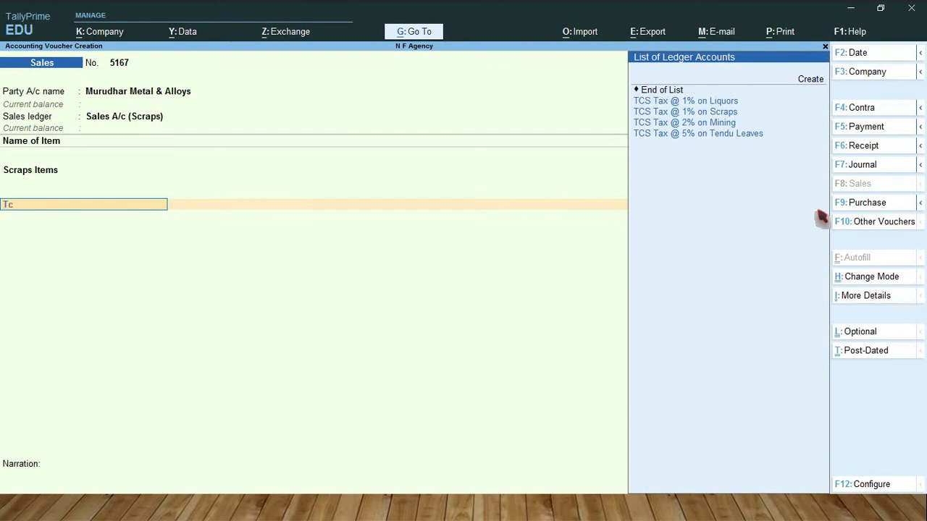
type("s")
key("Down")
key("Down")
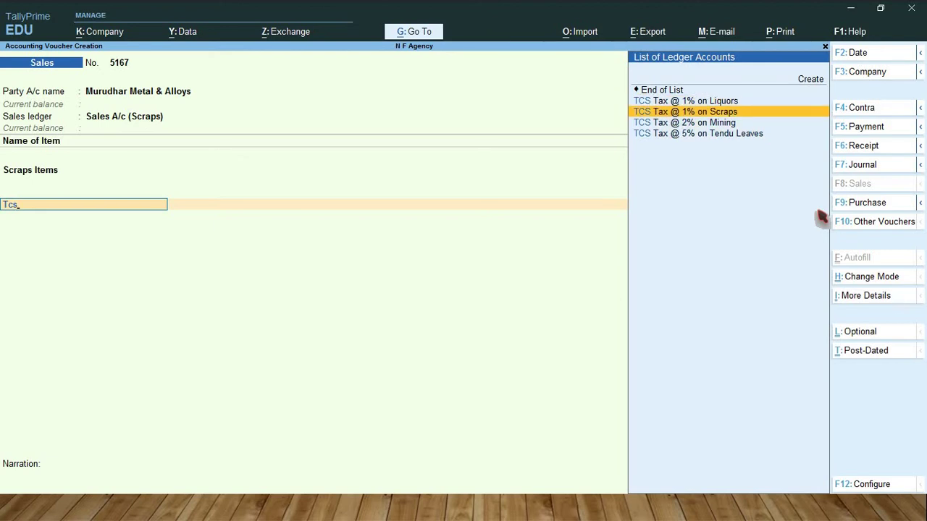
key("Return")
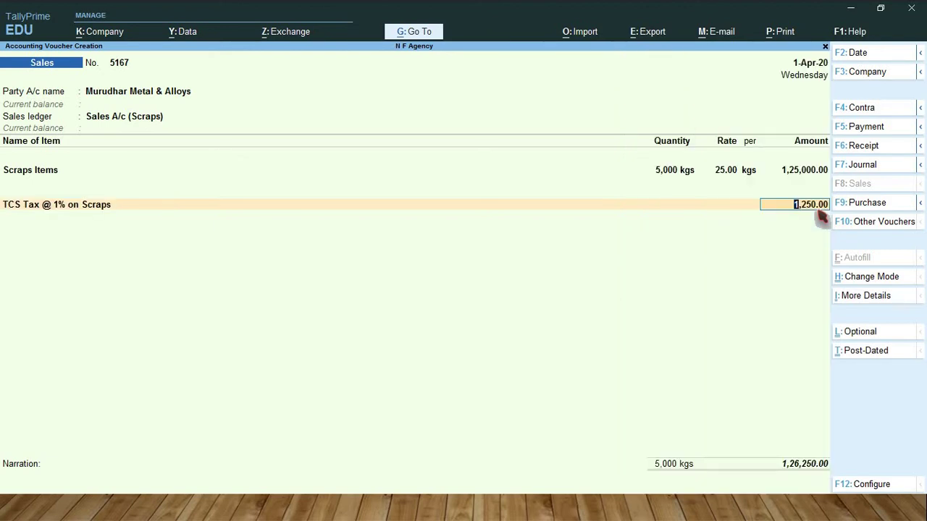
key("Return")
key("Return")
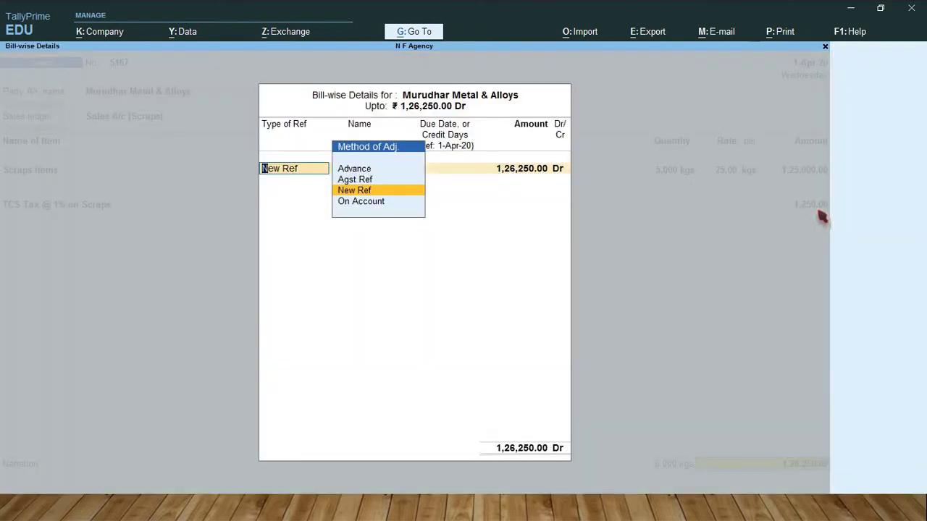
key("Return")
key("Return")
key("Return")
key("Return")
key("Return")
key("Return")
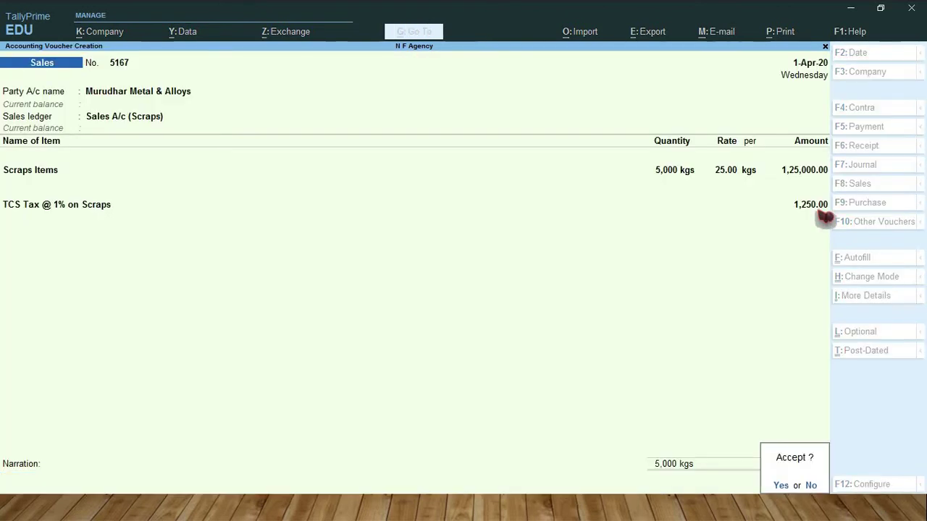
key("Return")
key("ctrl")
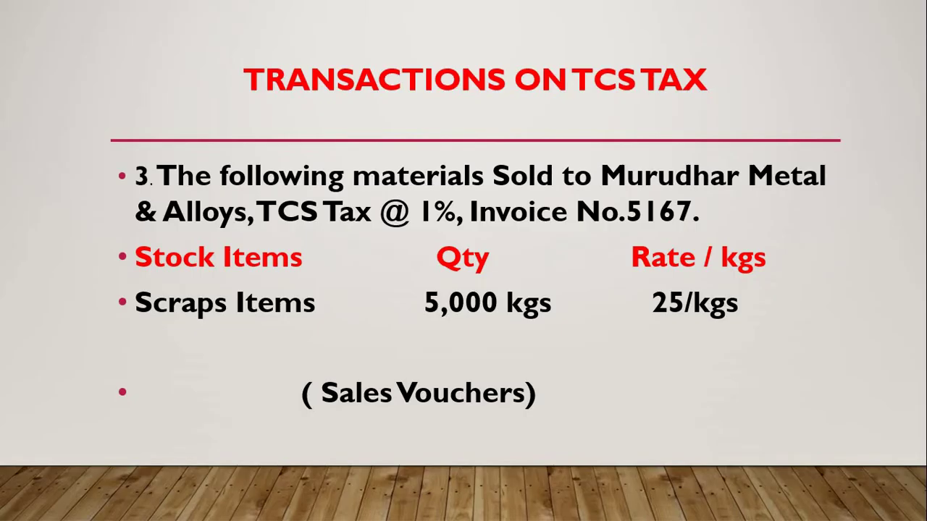
Step: Show the next transaction slide, then enter invoice No. 9162 for Lakshmi Steel Co
key("Right")
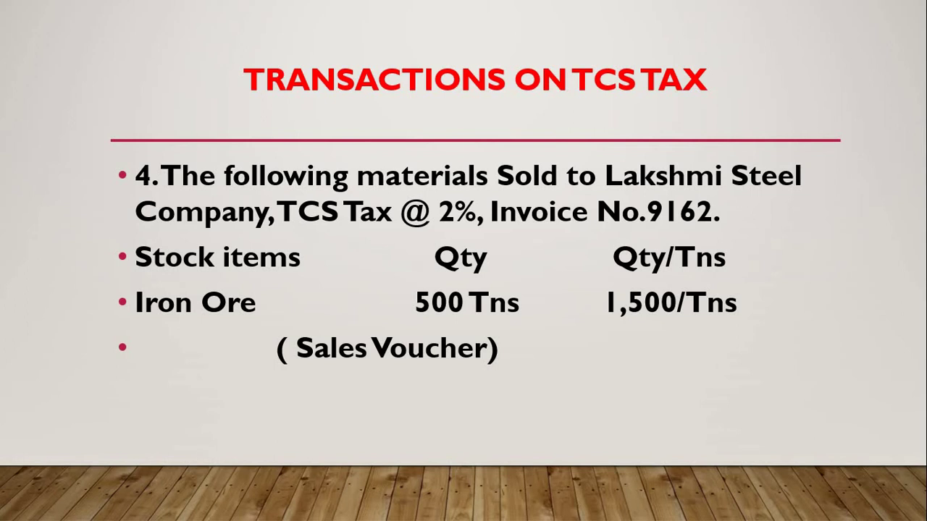
key("alt+Tab")
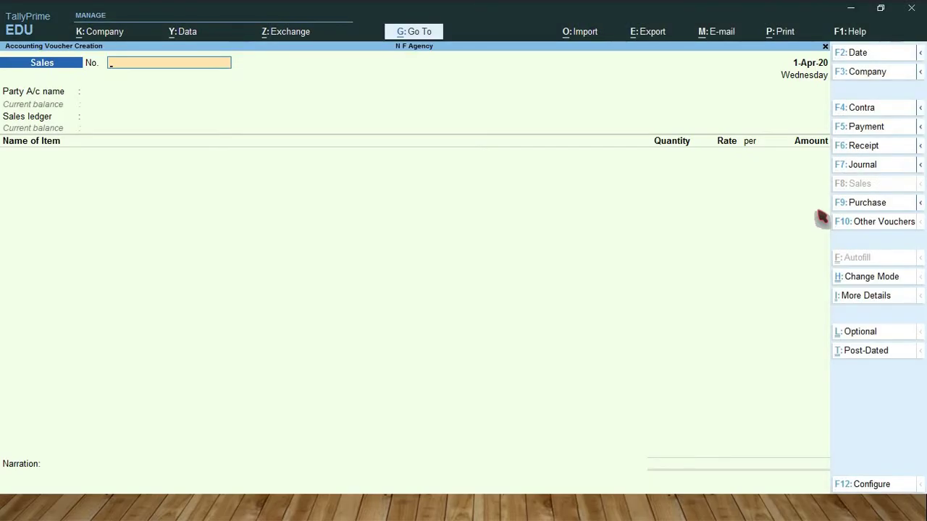
type("9162")
key("Return")
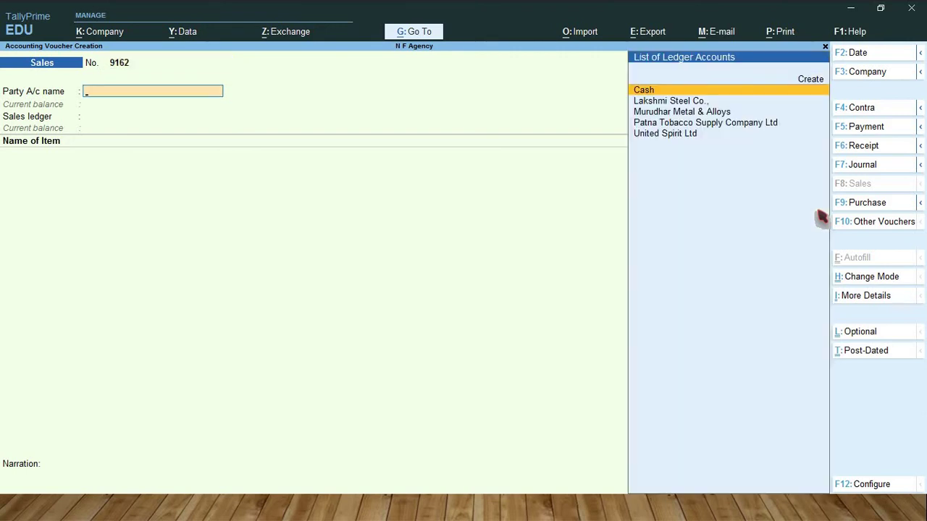
type("Lak")
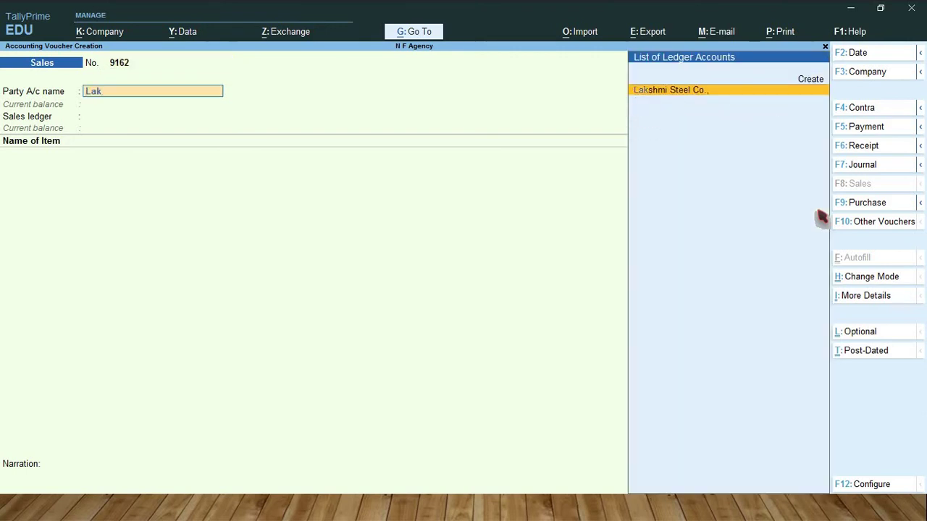
key("Return")
key("Return")
key("Return")
key("Return")
key("Return")
key("Return")
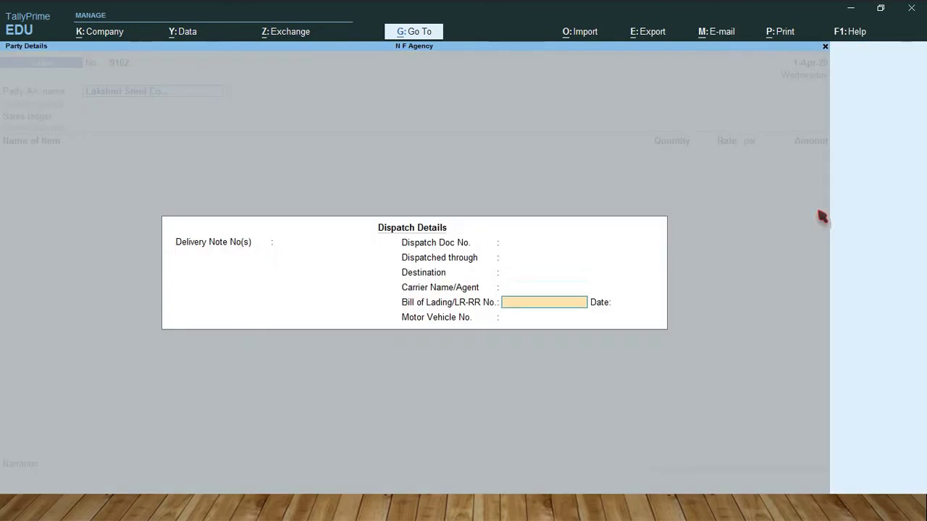
Step: Choose Sales A/c (Mining) as ledger and Mining & Quarrying as nature of goods
key("Return")
key("Return")
key("Return")
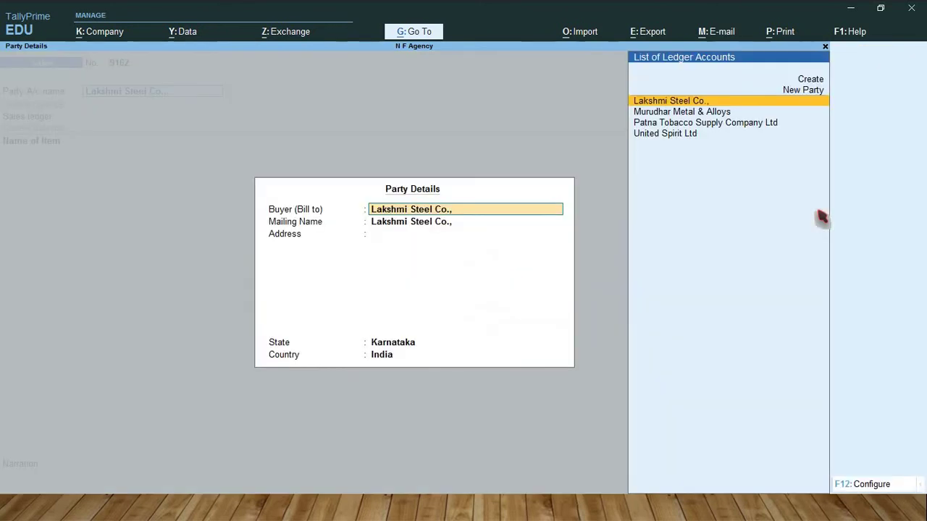
key("Return")
key("Return")
key("Return")
key("Return")
key("Return")
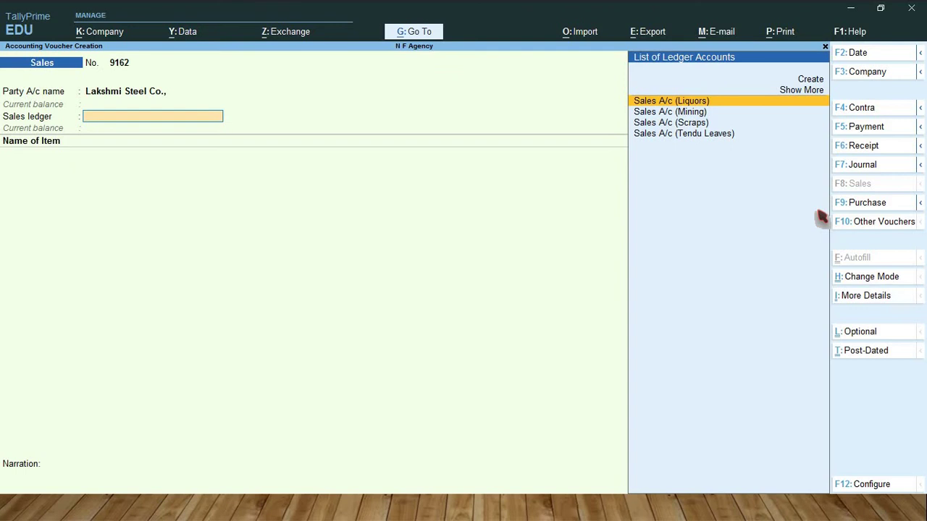
key("Down")
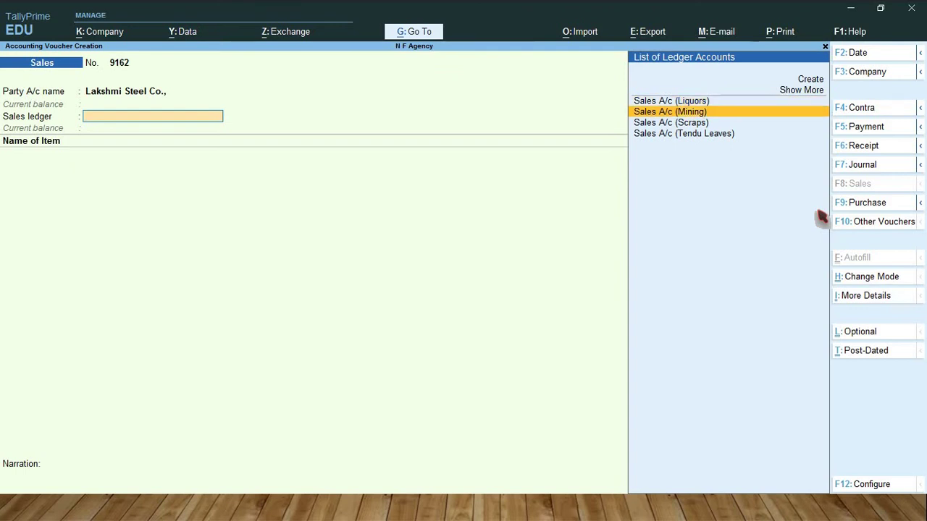
key("Return")
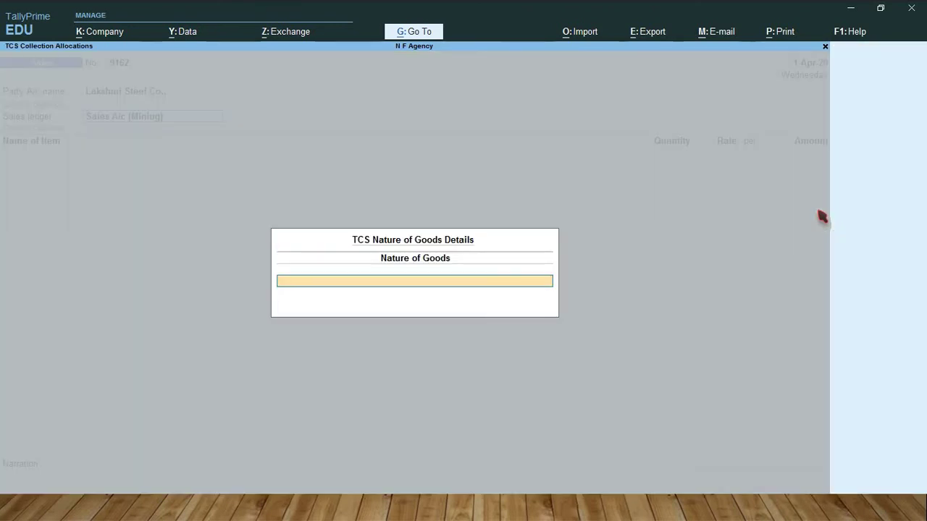
type("Mi")
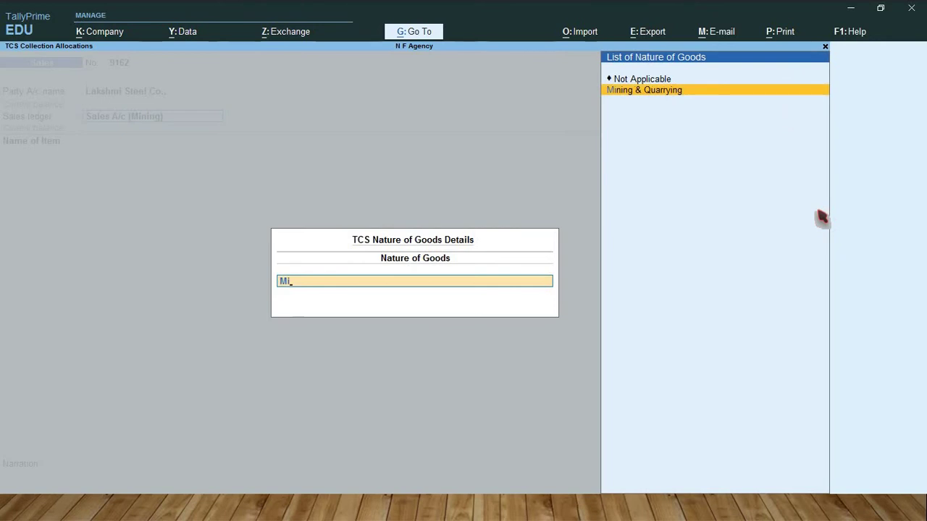
key("Return")
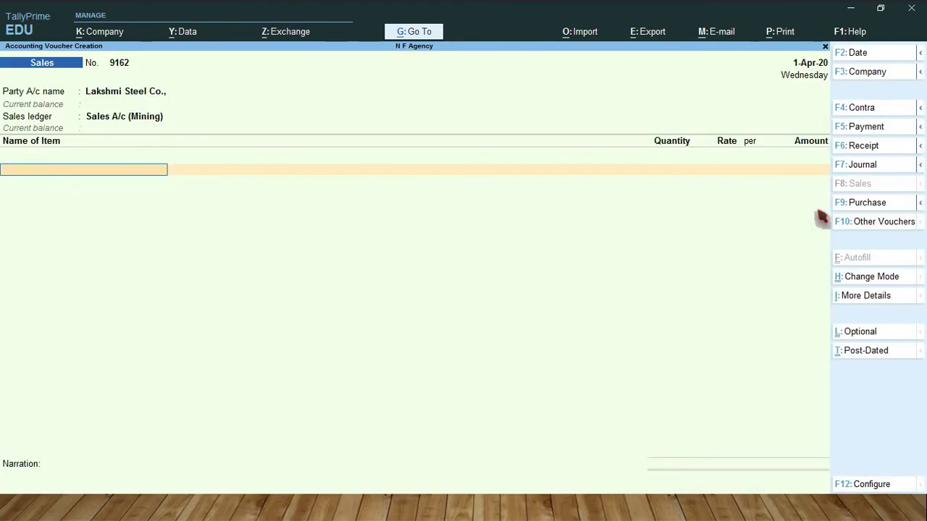
Step: Add 500 Tns of Iron Ore at 1,500 per Tns, for 7,50,000
type("Iro")
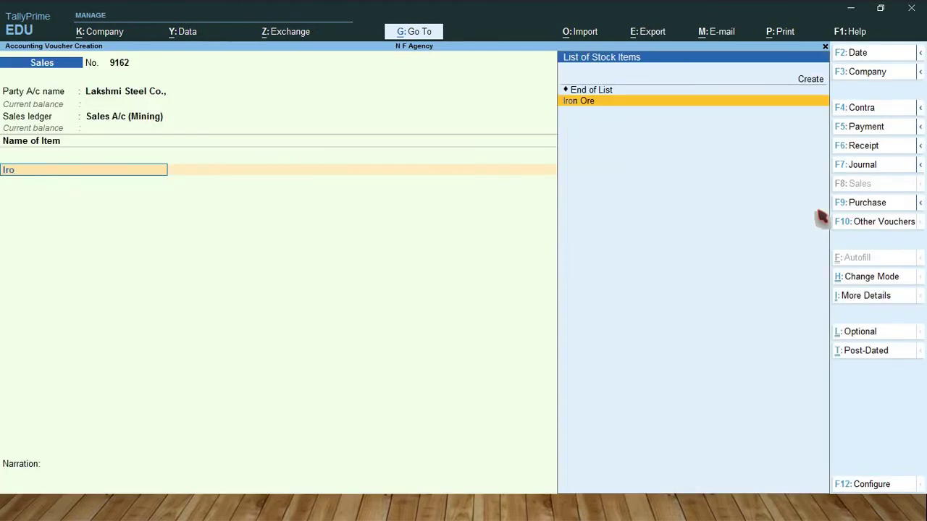
key("Return")
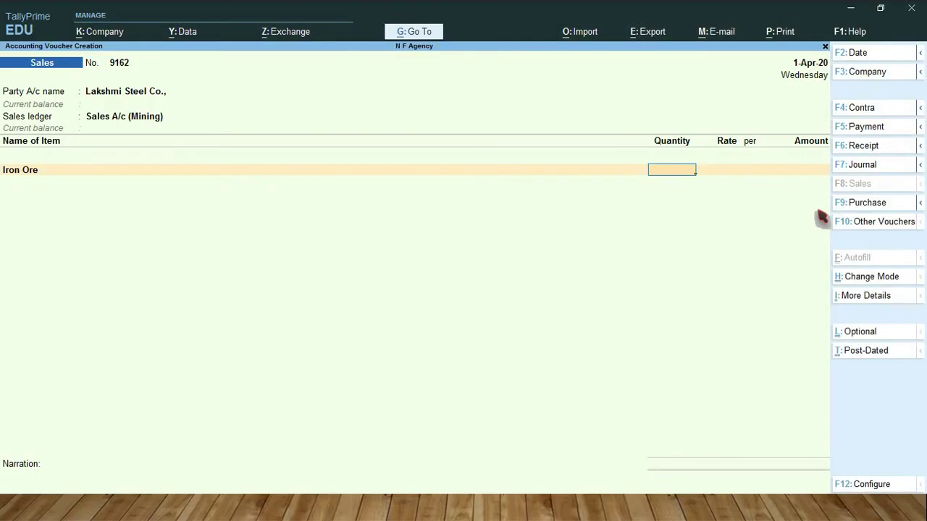
type("500")
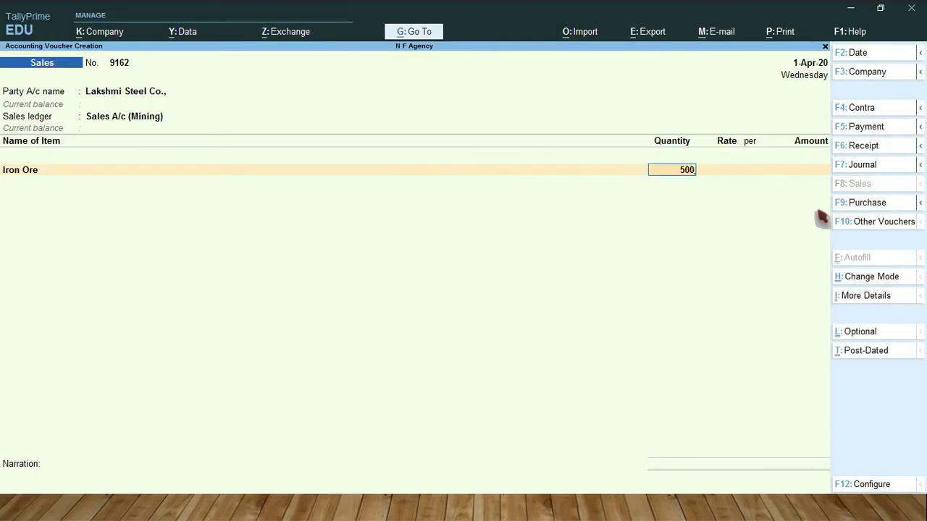
key("Return")
key("Return")
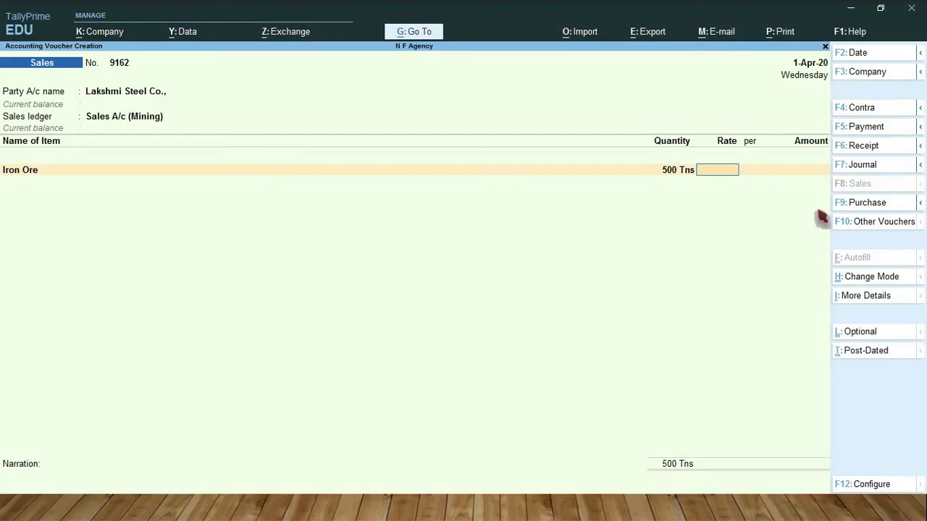
type("1,50")
type("00")
key("Return")
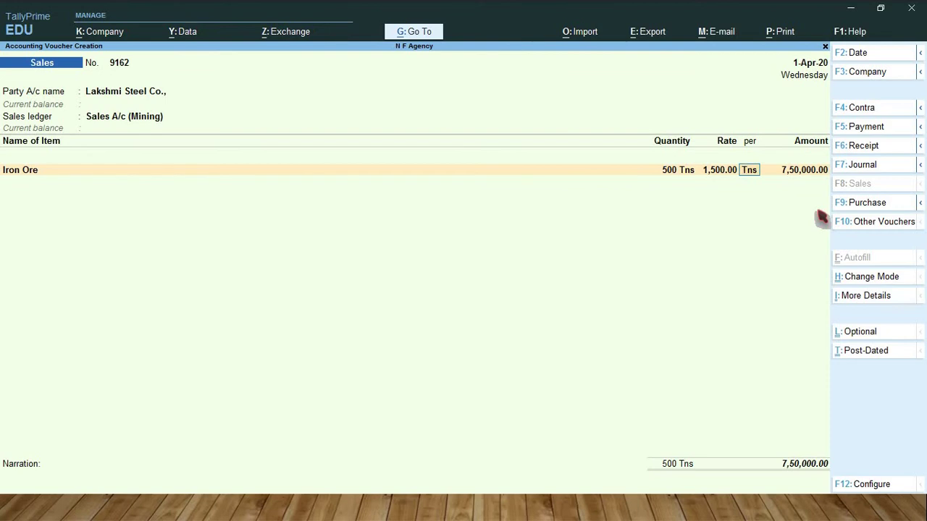
key("Return")
key("Return")
key("Return")
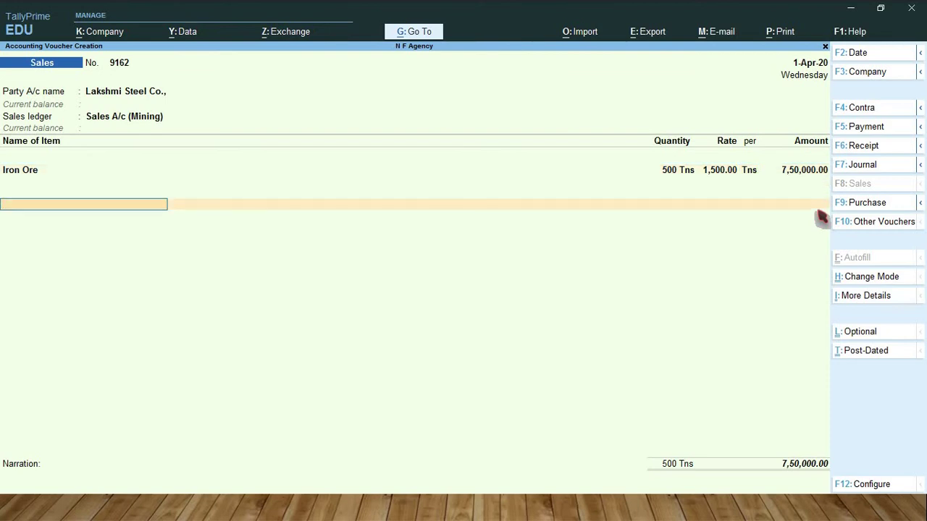
Step: Add TCS Tax @ 2% on Mining of 15,000, accept the New Ref bill line and save
type("Tcs")
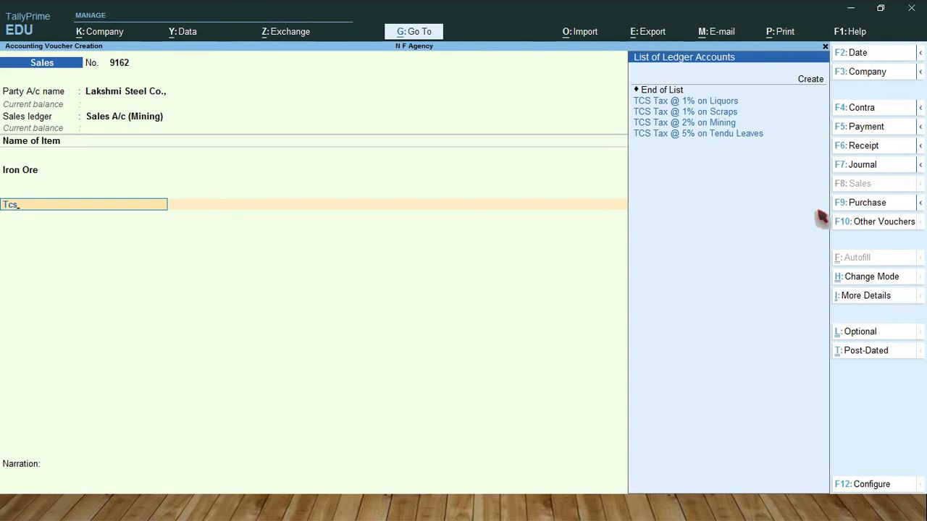
key("Down")
key("Down")
key("Down")
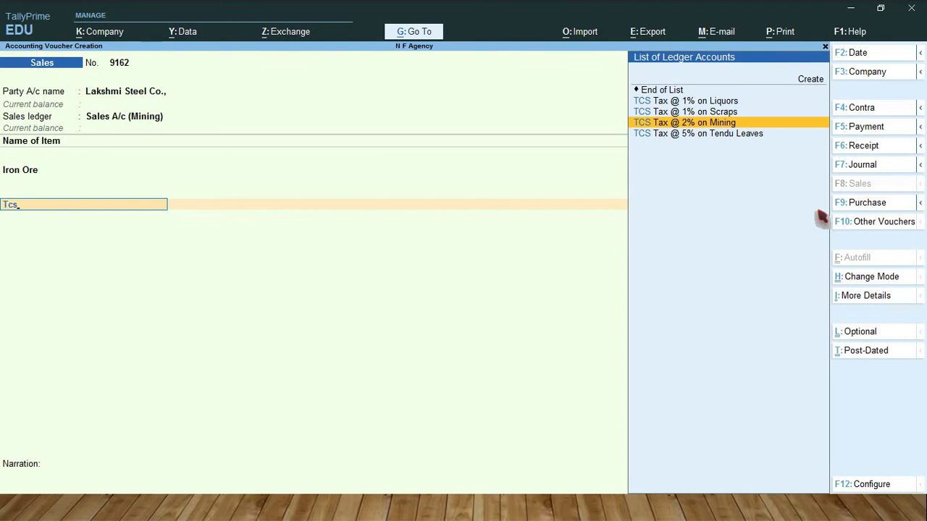
key("Return")
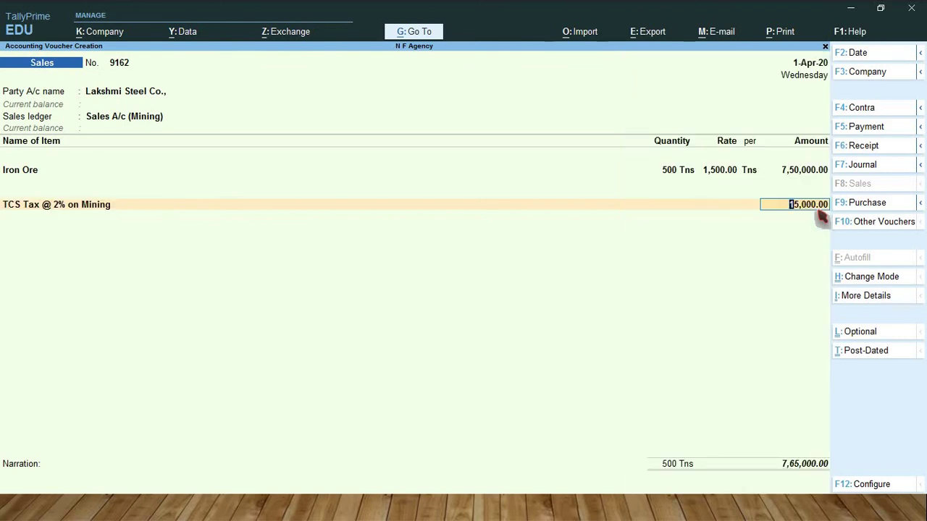
key("Return")
key("Return")
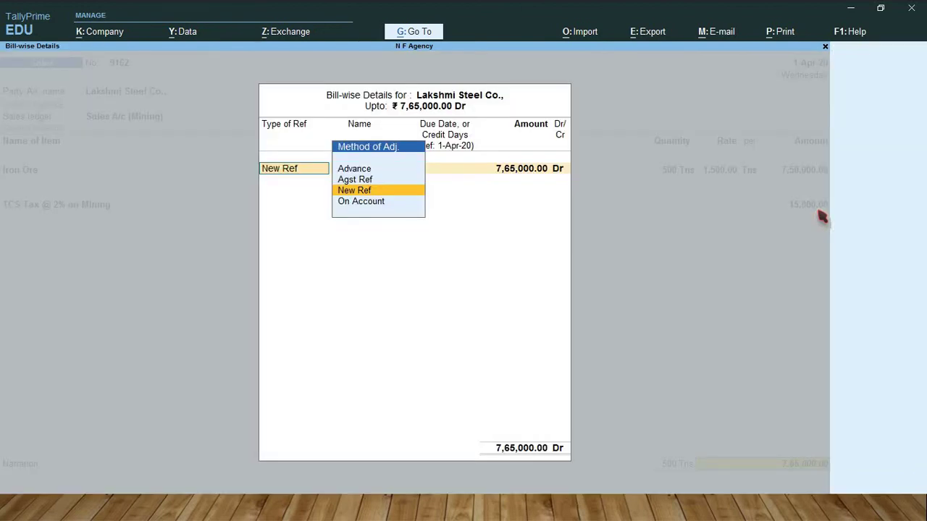
key("Return")
key("Return")
key("Return")
key("Return")
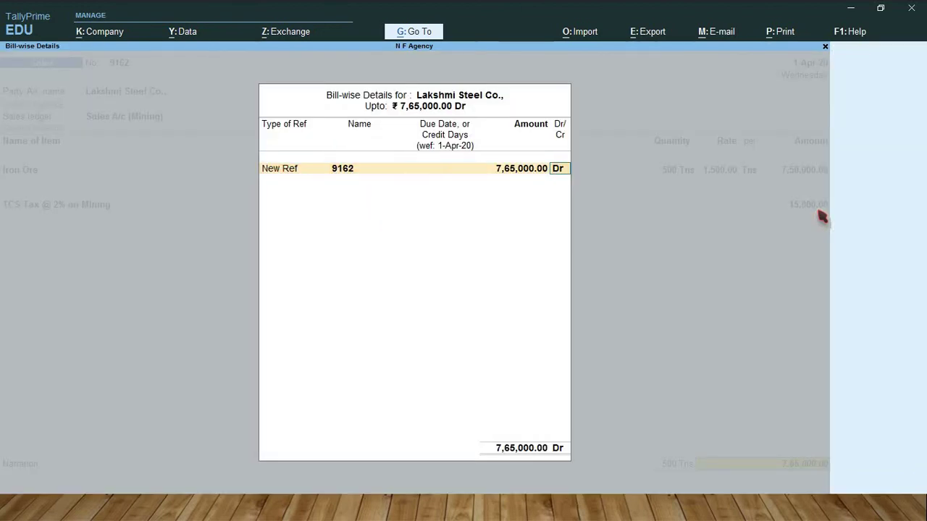
key("Return")
key("Return")
key("Return")
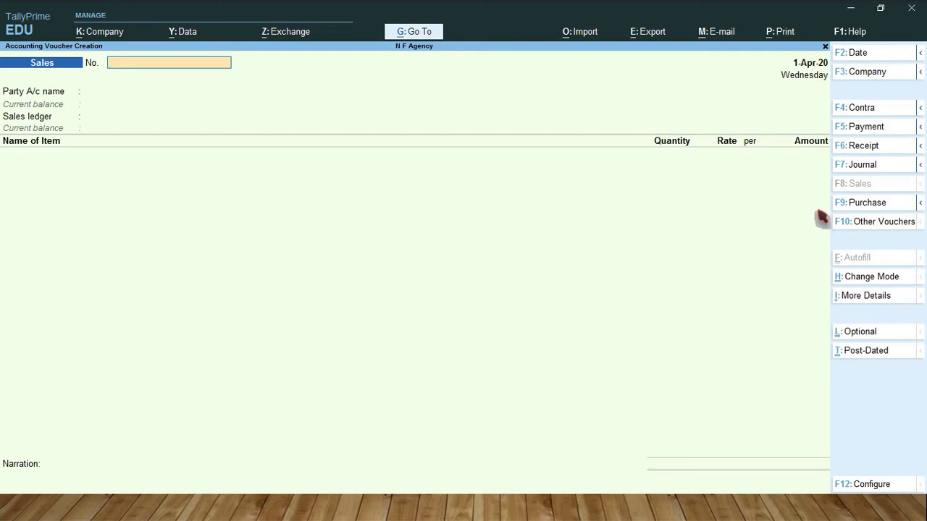
Step: In a Payment voucher, debit TCS Tax @ 1% on Liquors 15,000 against Sale/6497/1, then create a credit ledger
key("F5")
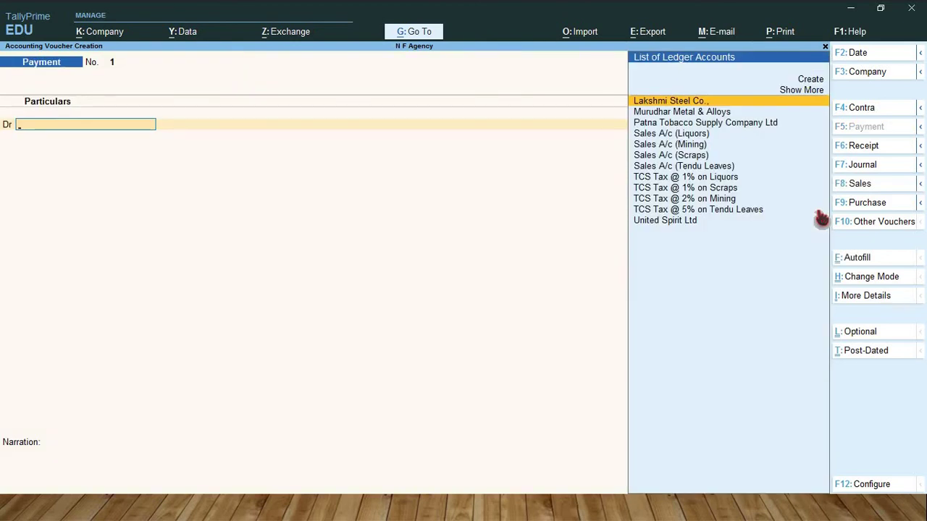
key("Down")
key("Down")
key("Down")
key("Down")
key("Down")
key("Down")
key("Down")
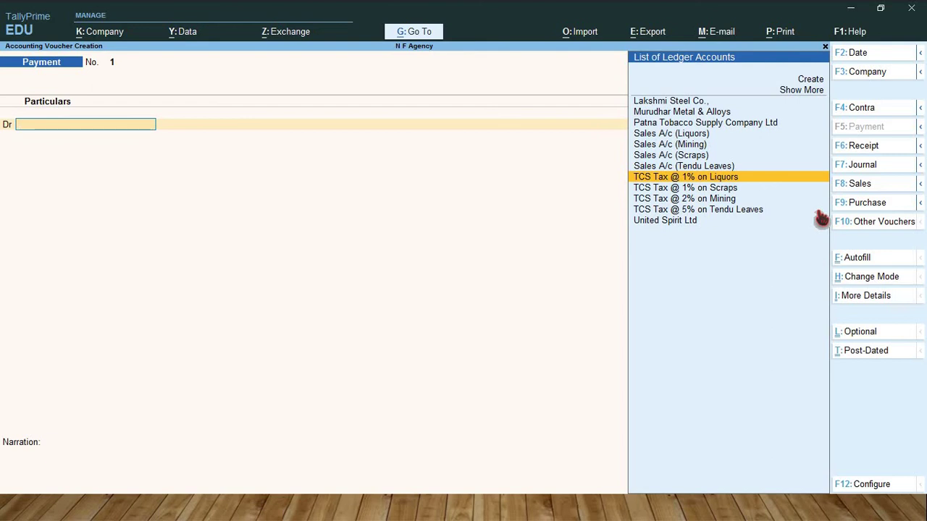
key("Return")
key("Return")
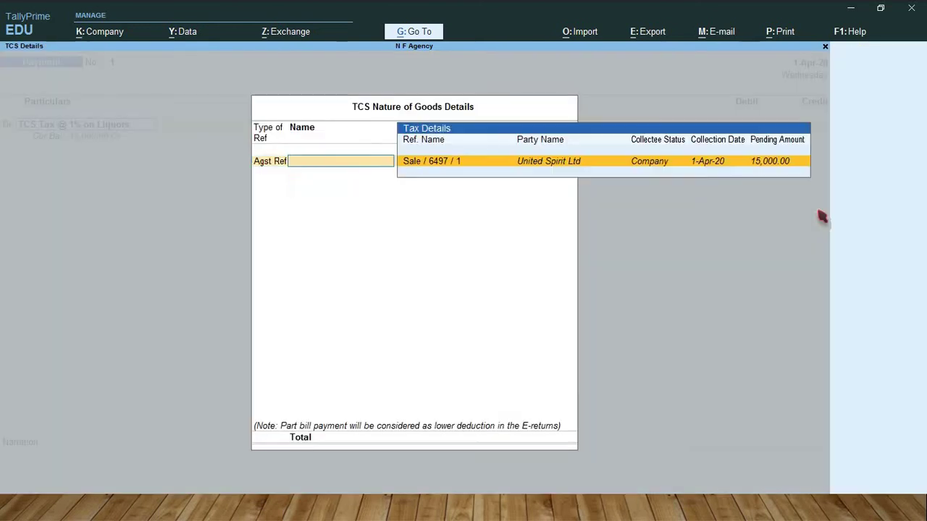
key("Return")
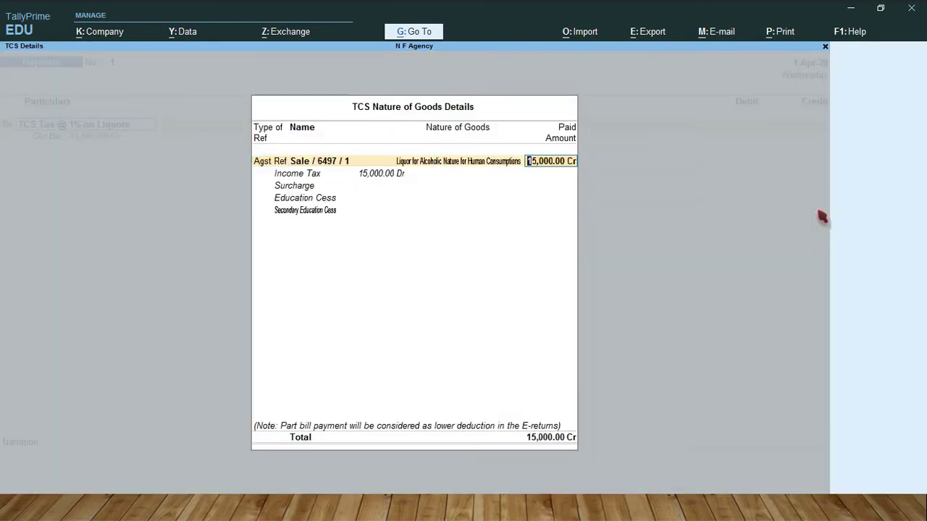
key("Return")
key("Return")
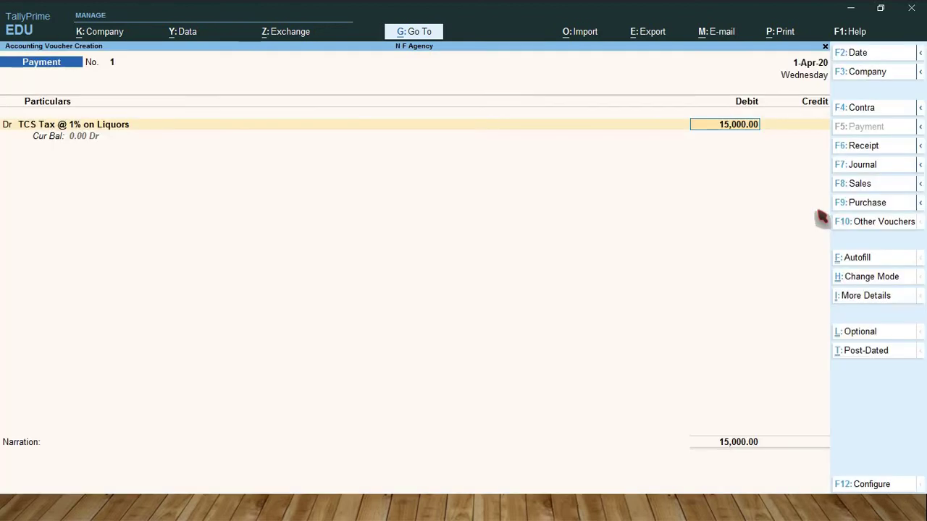
key("Return")
key("Return")
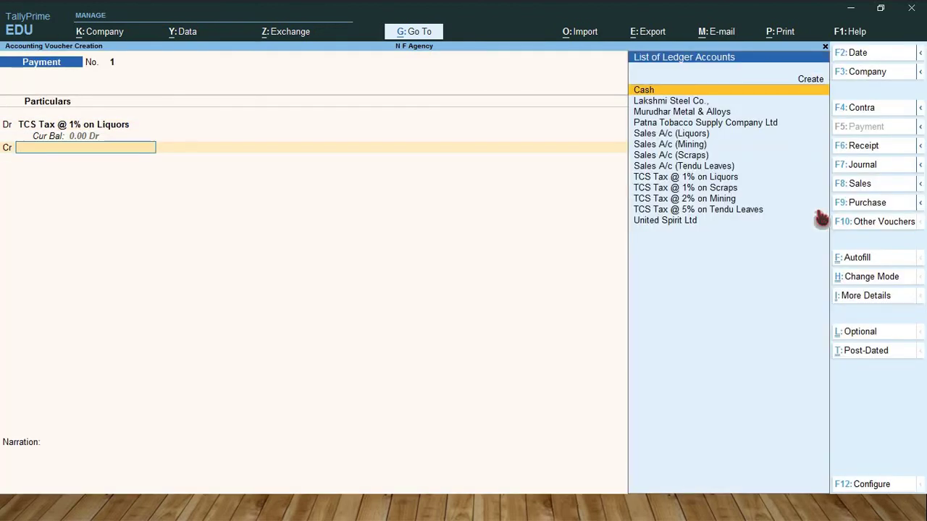
key("Up")
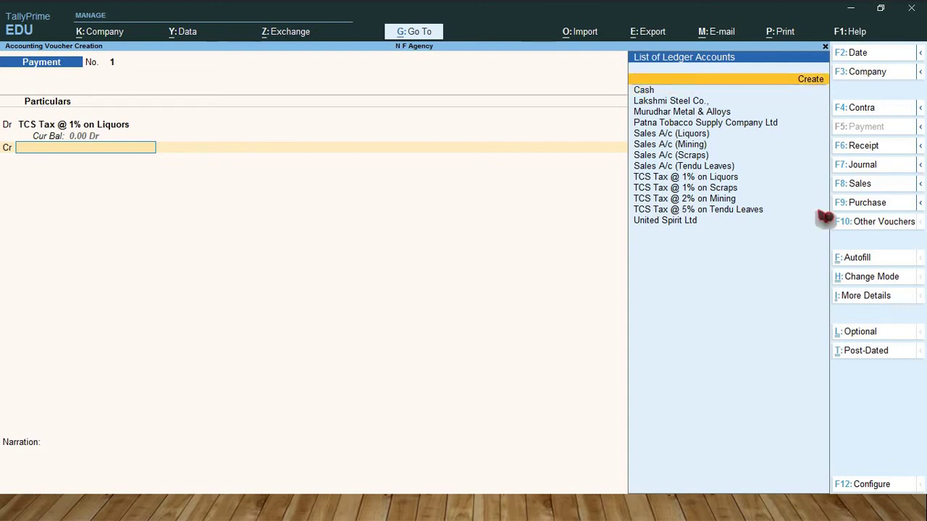
key("Return")
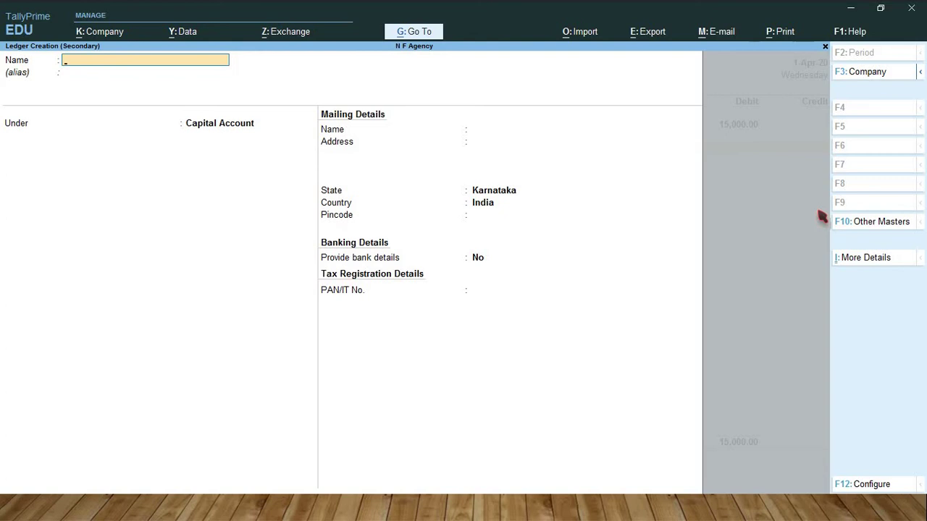
Step: Name the new ledger Bank of Baroda and place it under Bank Accounts
type("Bank of Baroda")
key("Return")
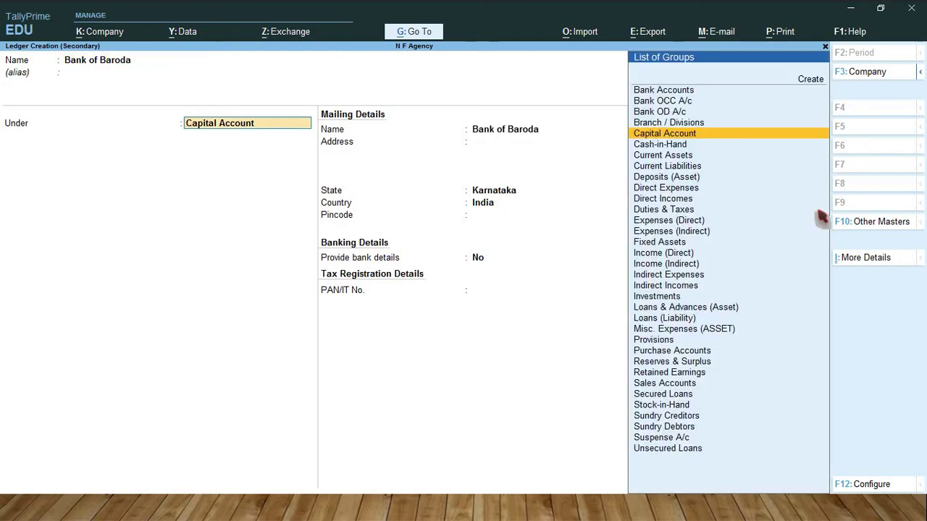
type("B")
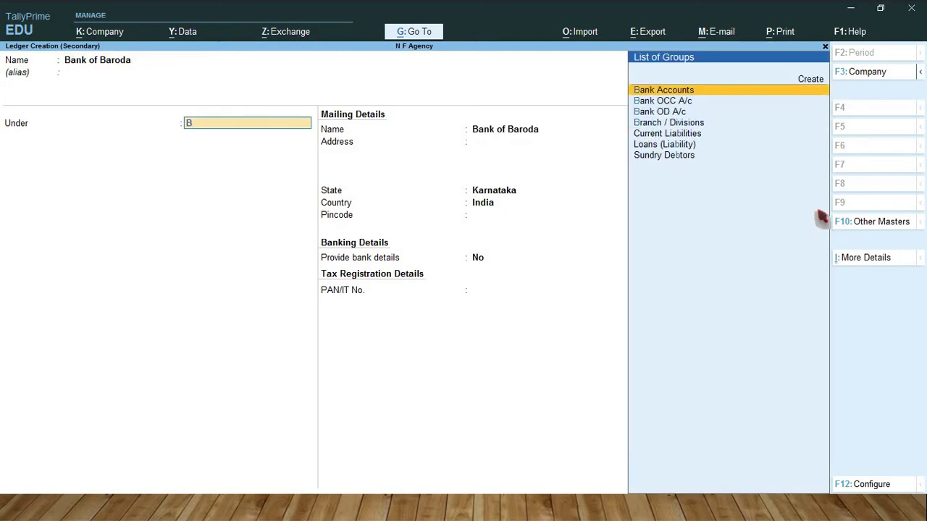
key("Return")
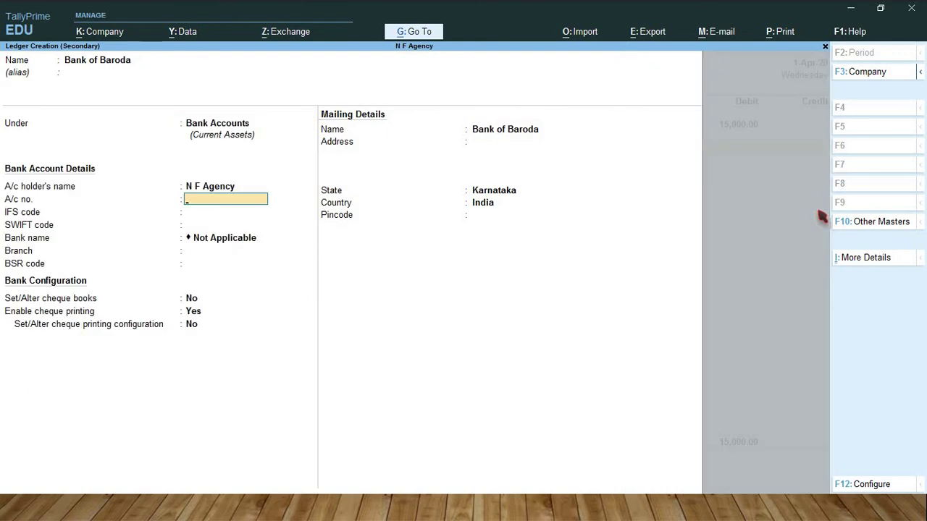
Step: Enter the bank account number and IFS code BOBB0004632, and enable cheque book setup
key("Return")
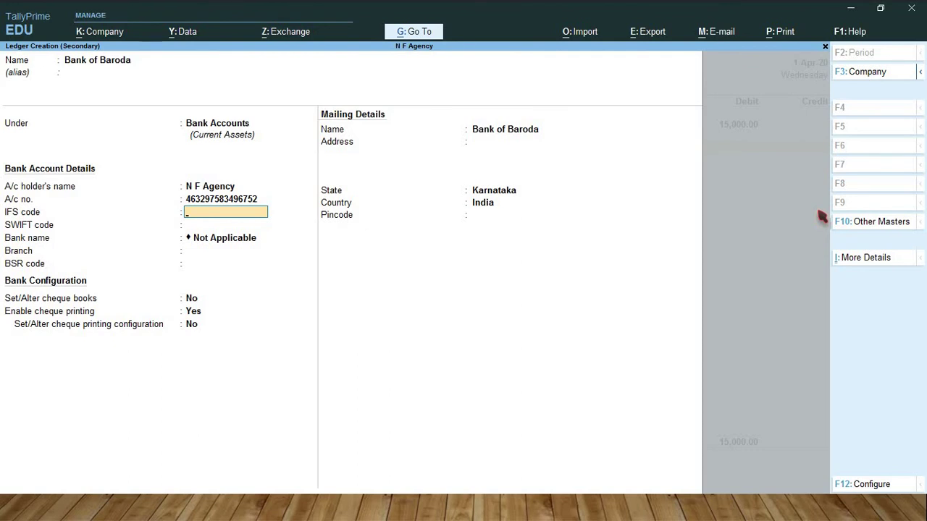
type("BOBB0004632")
key("Return")
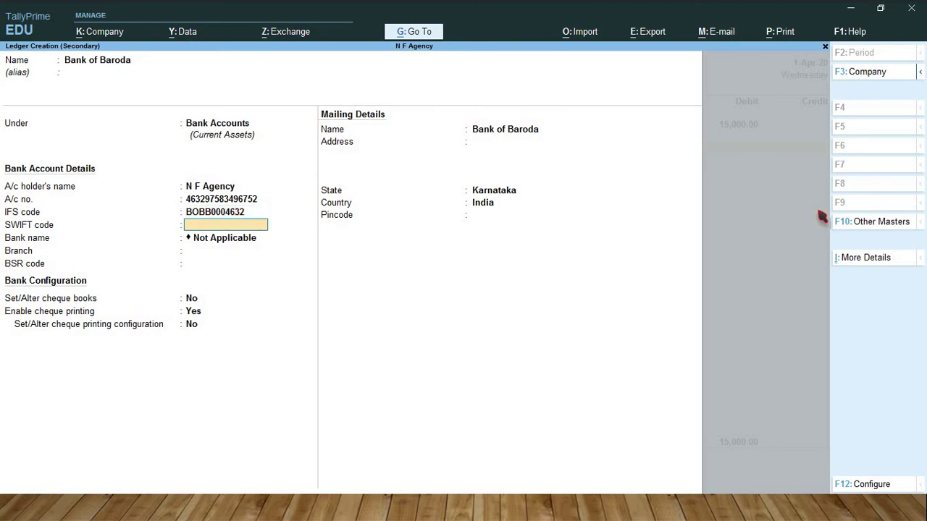
key("Return")
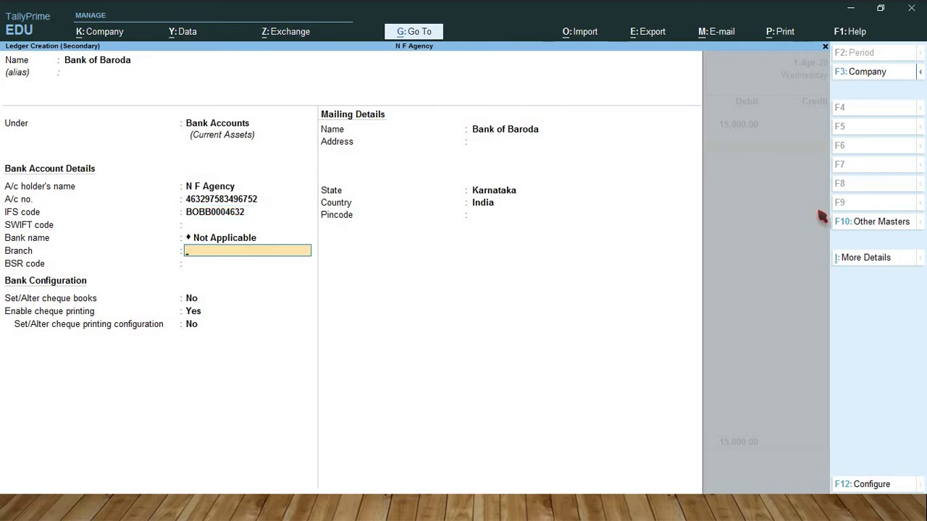
key("Return")
key("Return")
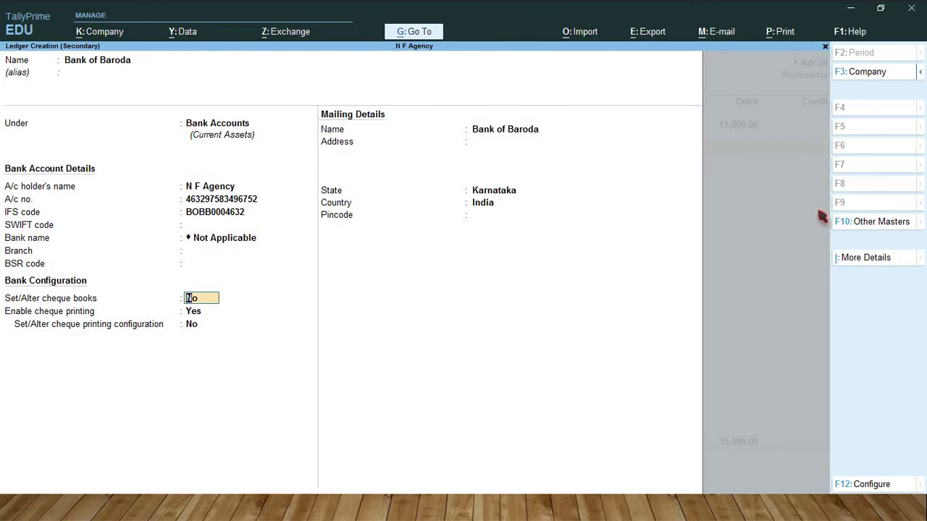
type("y")
key("Return")
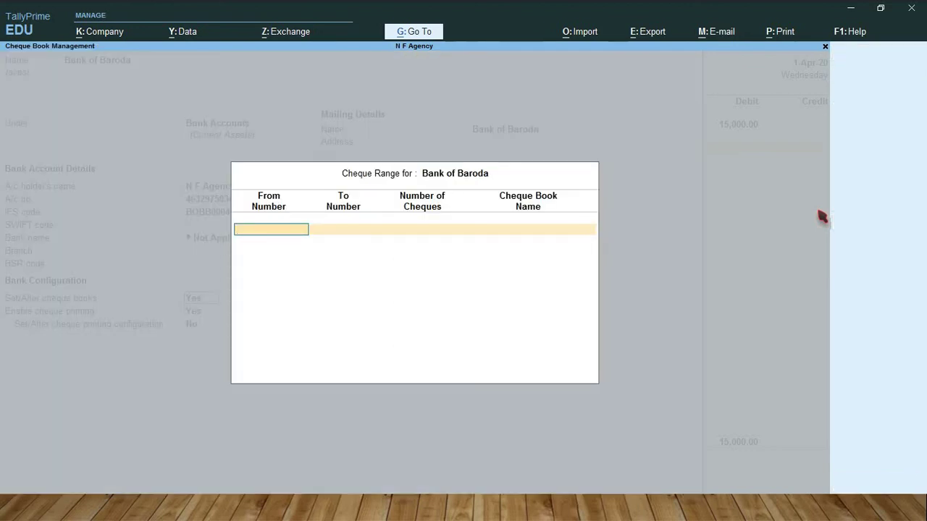
Step: Enter cheque range 325691 to 325700, 10 cheques, in a book named Bank of Baroda
type("325691")
key("Return")
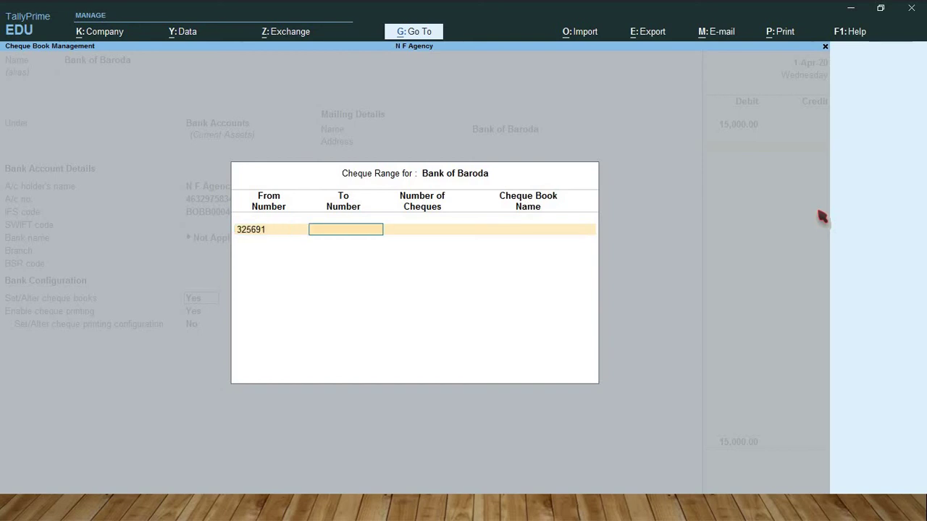
type("325700")
key("Return")
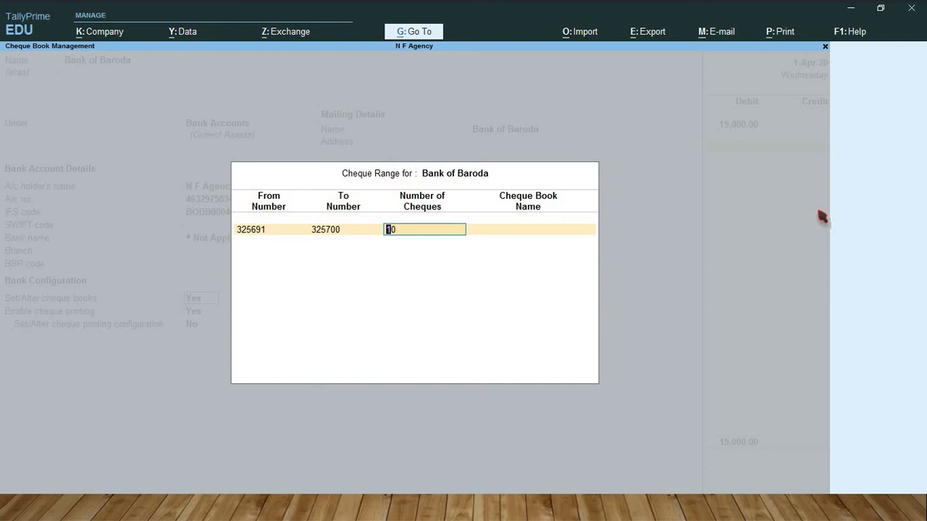
key("Return")
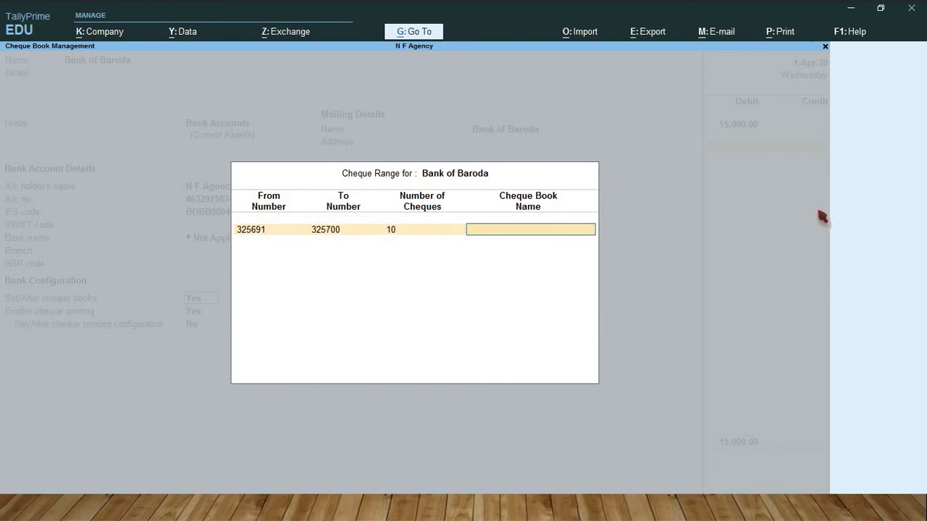
type("Bank of Baro")
type("da")
key("Return")
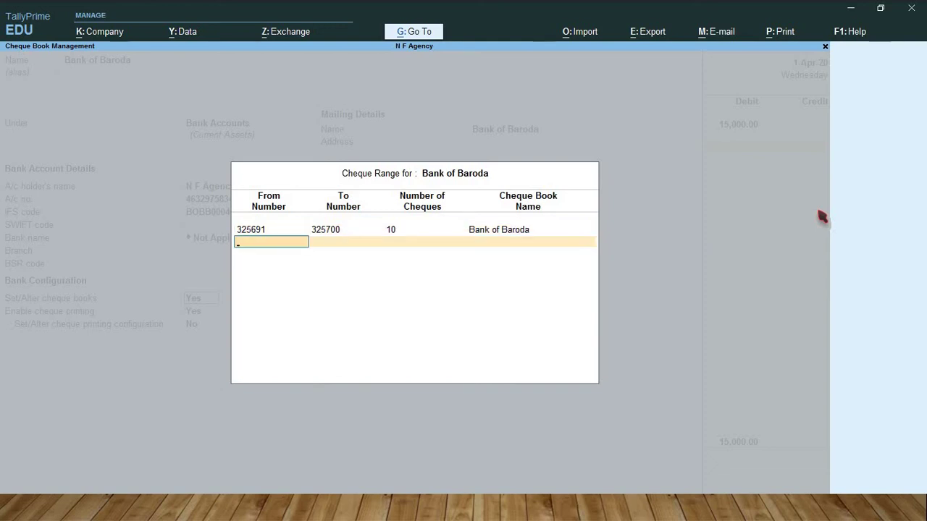
key("Return")
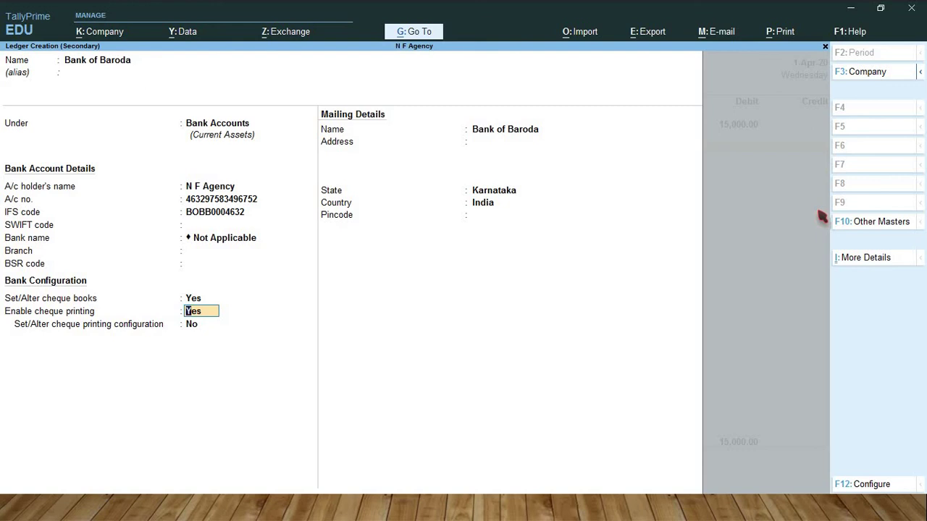
Step: Save the Bank of Baroda ledger and payment voucher 1 for 15,000 by cheque 325691
key("Return")
key("Return")
key("Return")
key("Return")
key("Return")
key("Return")
key("Return")
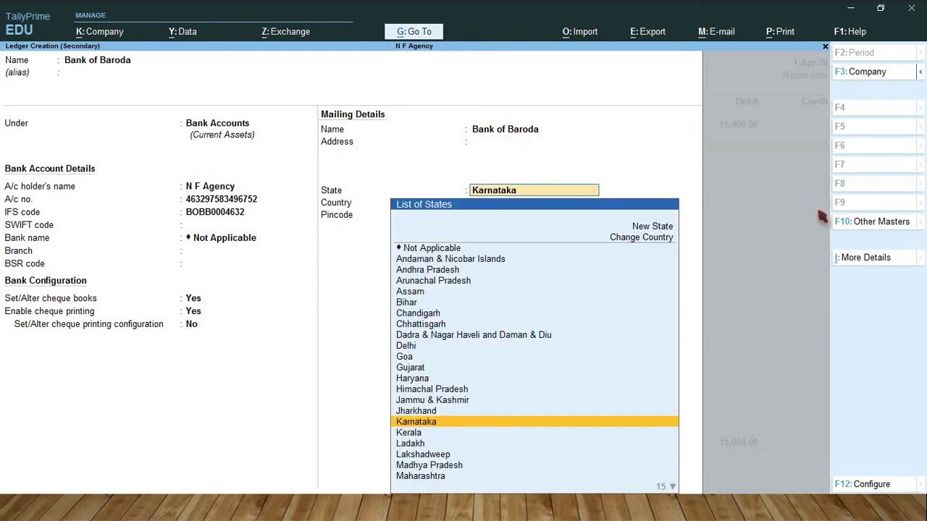
key("Return")
key("Return")
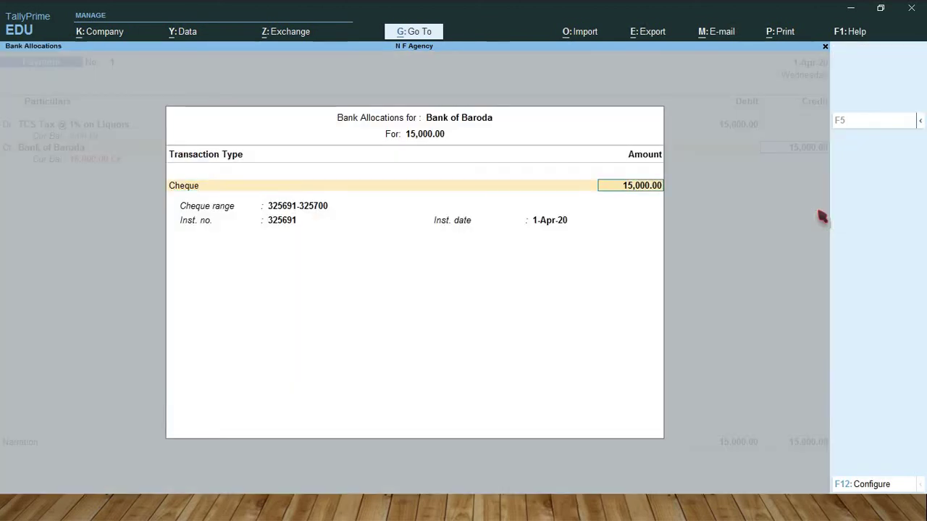
key("Return")
key("Return")
key("Return")
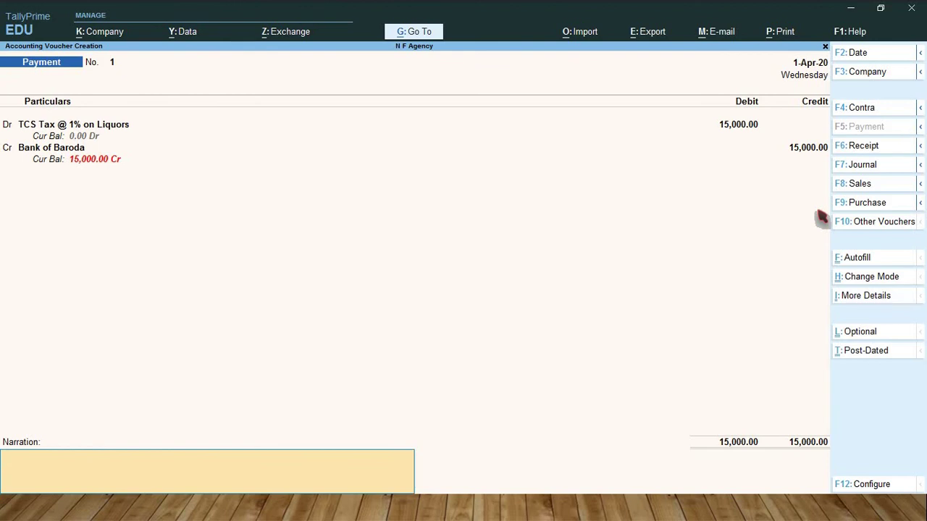
key("Return")
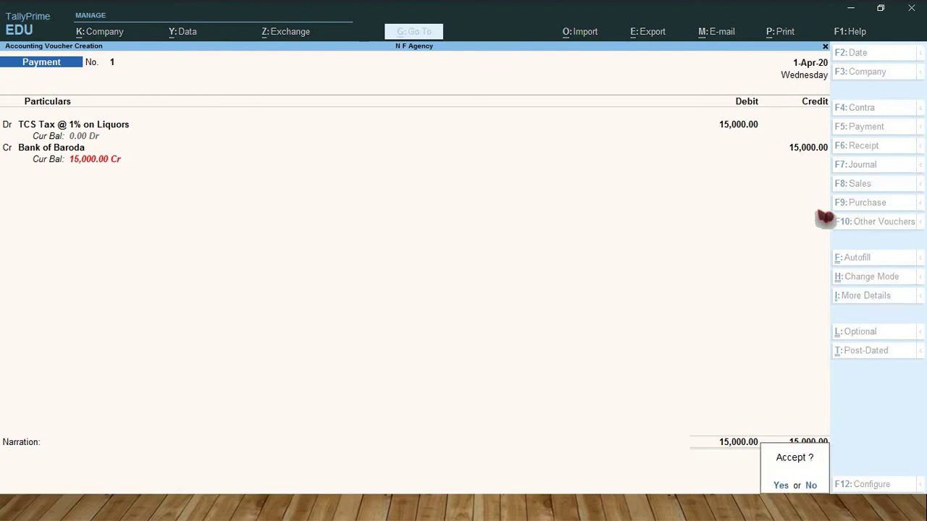
key("Return")
type("Tcs")
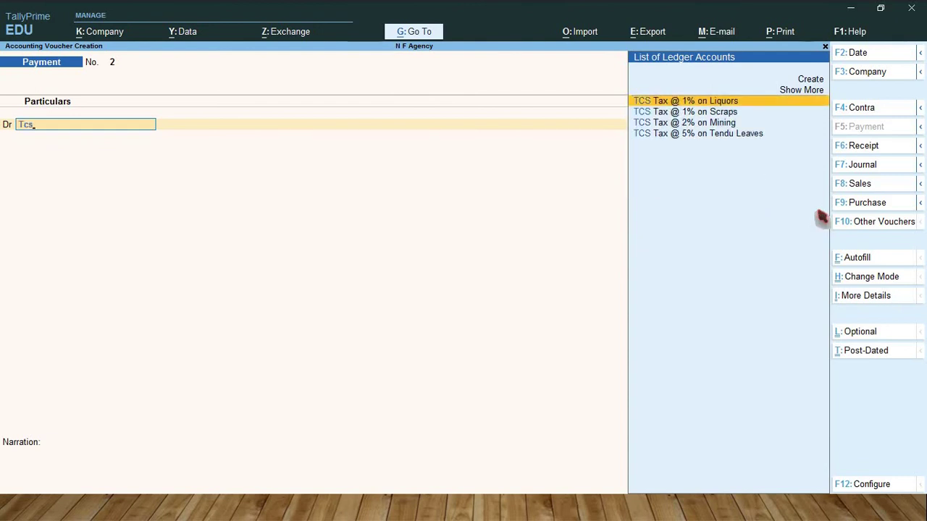
Step: Debit TCS Tax @ 1% on Scraps 1,250 against Sale/5167/3, paid by Bank of Baroda cheque 325692
key("Down")
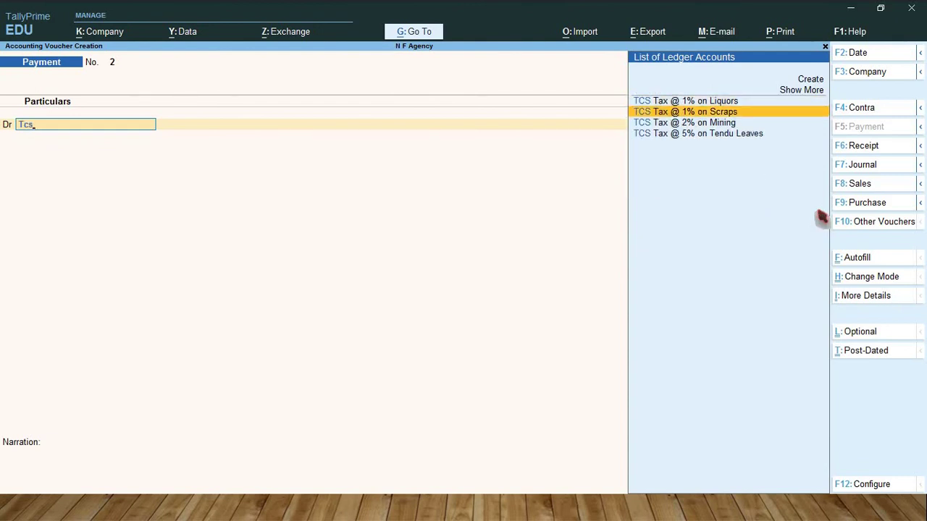
key("Return")
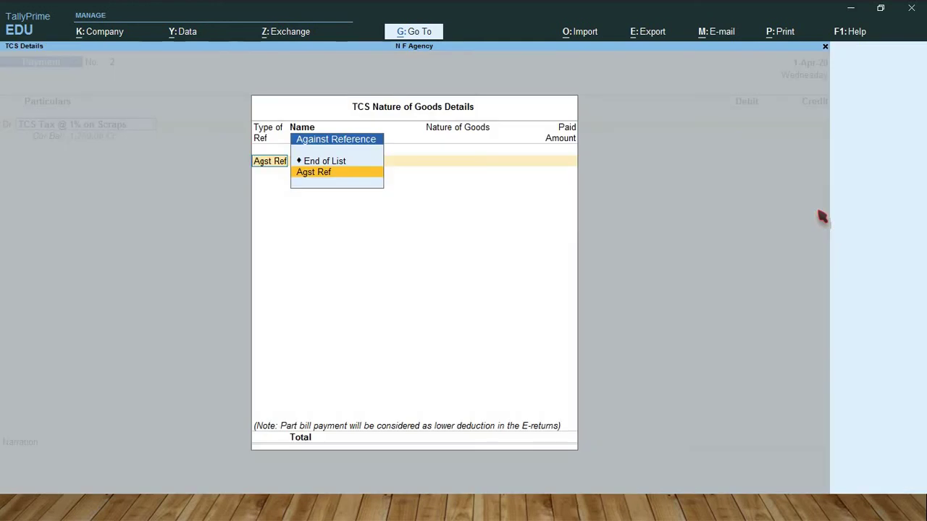
key("Return")
key("Return")
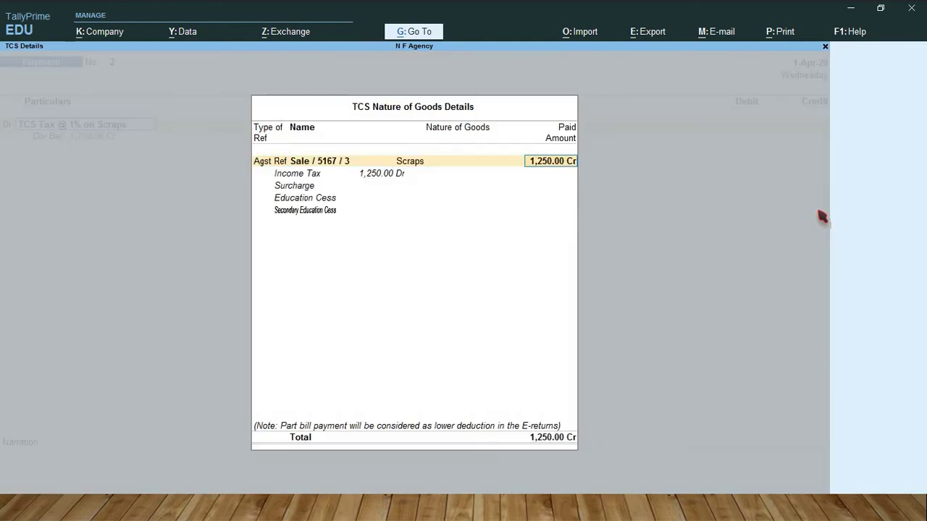
key("Return")
key("Return")
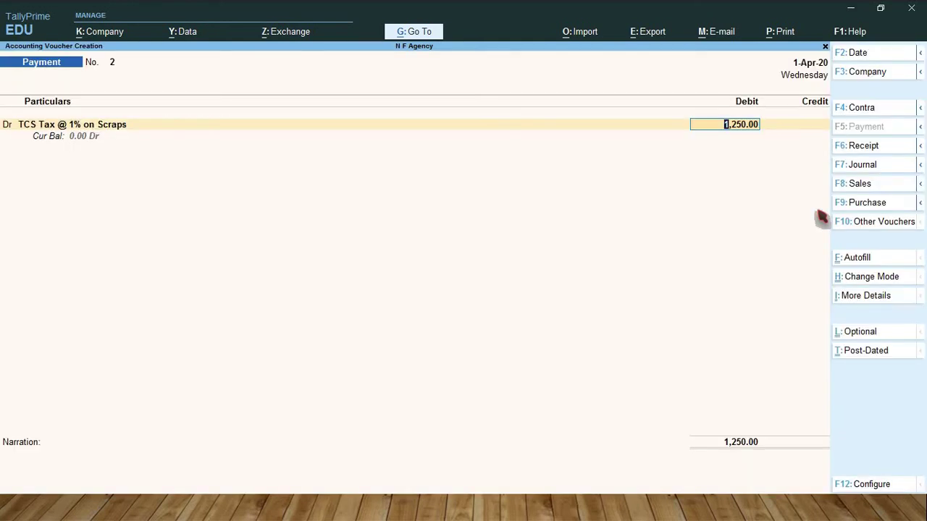
key("Return")
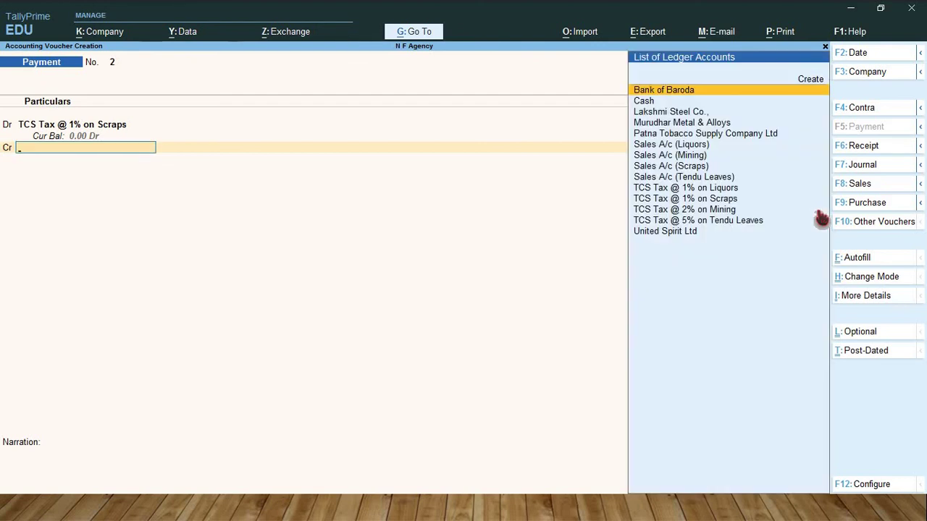
type("Ba")
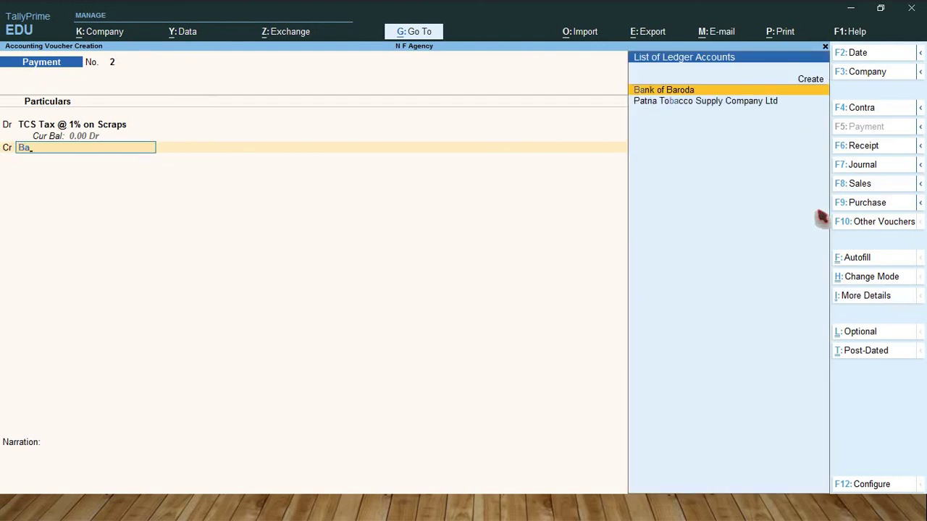
key("Return")
key("Return")
key("Return")
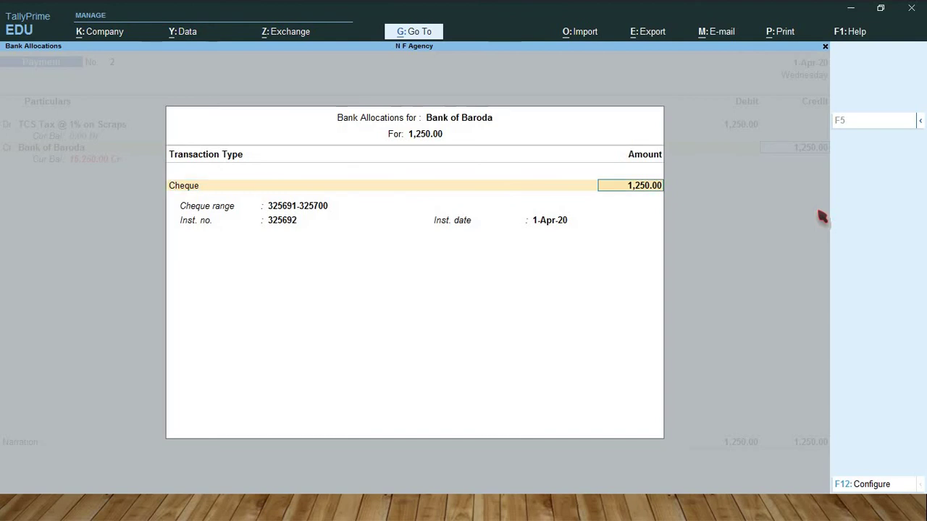
key("Return")
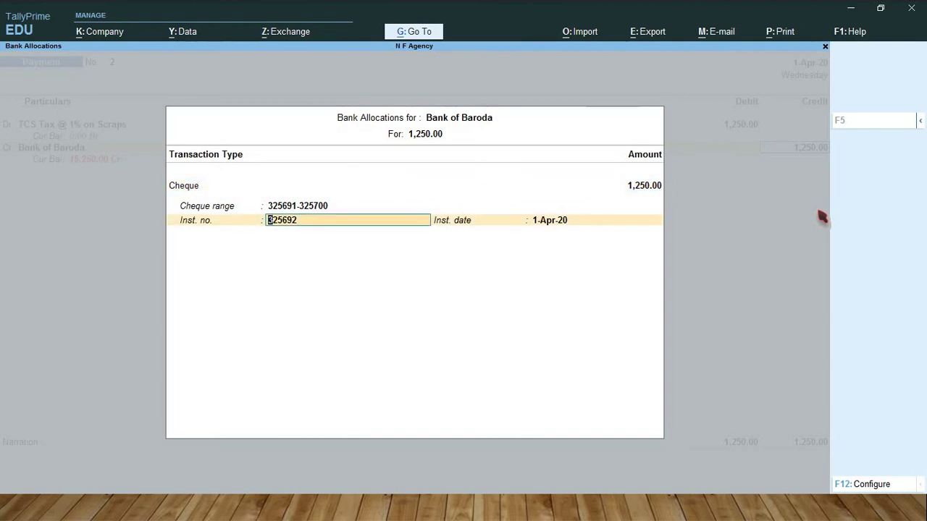
key("Return")
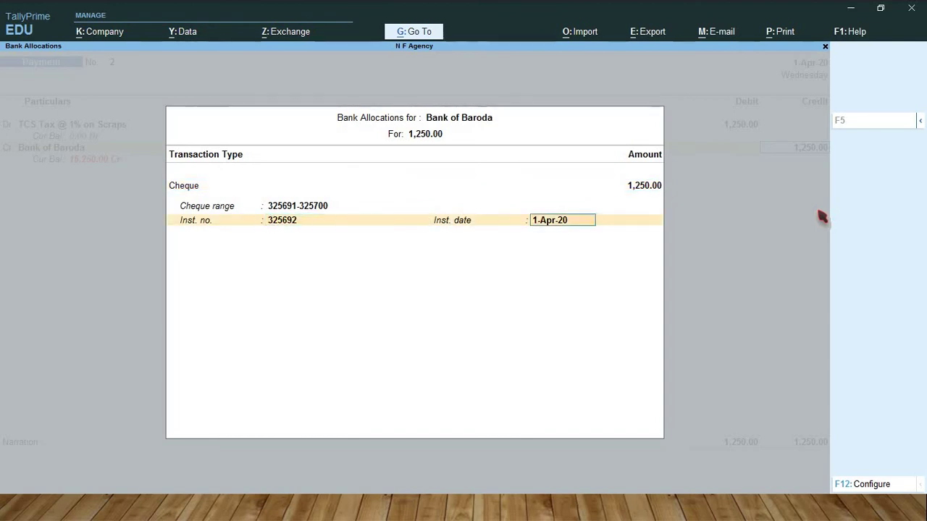
key("Return")
key("Return")
key("Return")
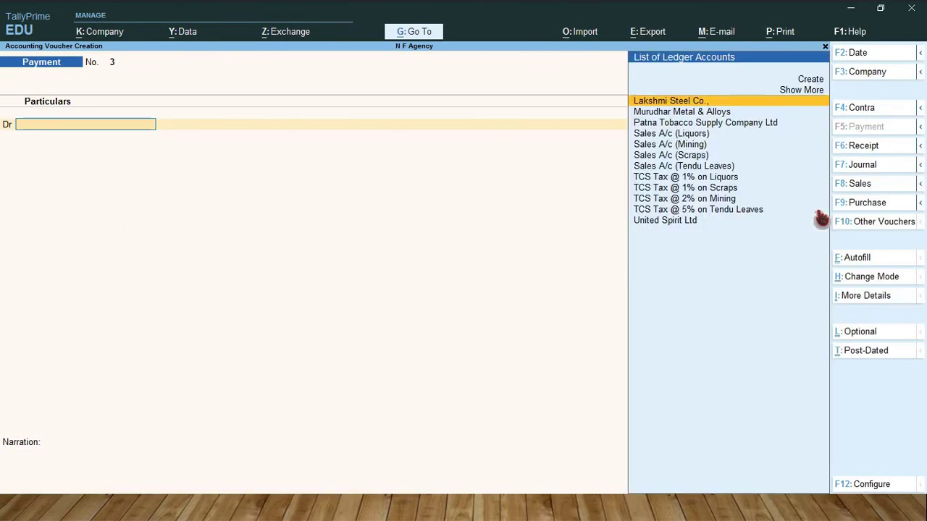
Step: Debit TCS Tax @ 2% on Mining 15,000 against Sale/9162/4, paid by Bank of Baroda cheque 325693
type("Tcs")
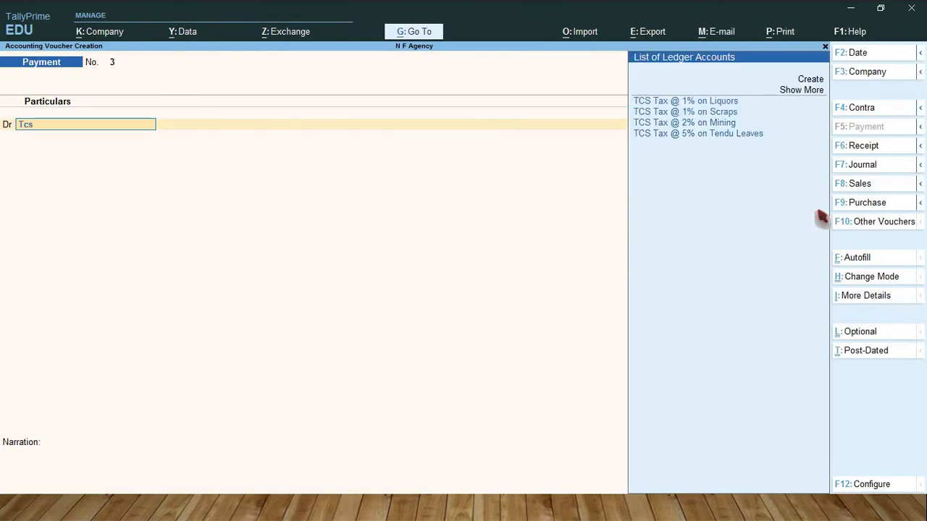
key("Down")
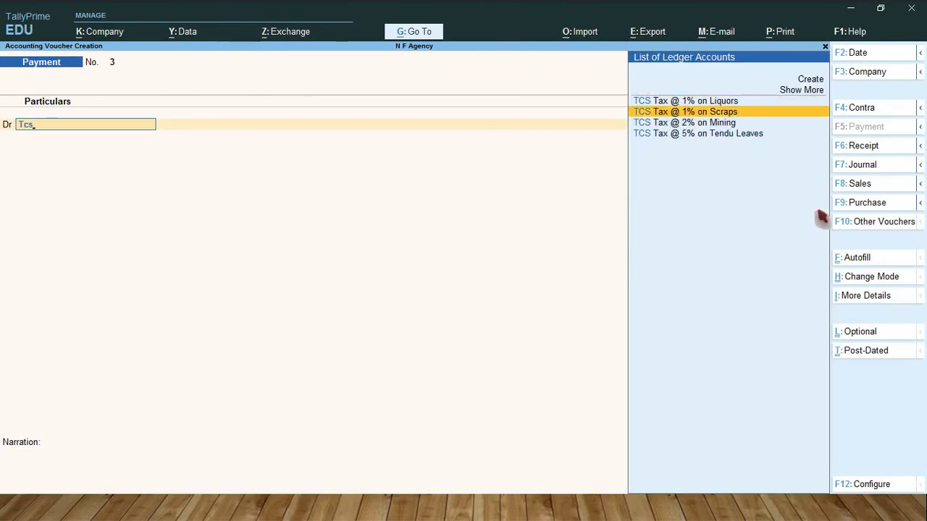
key("Down")
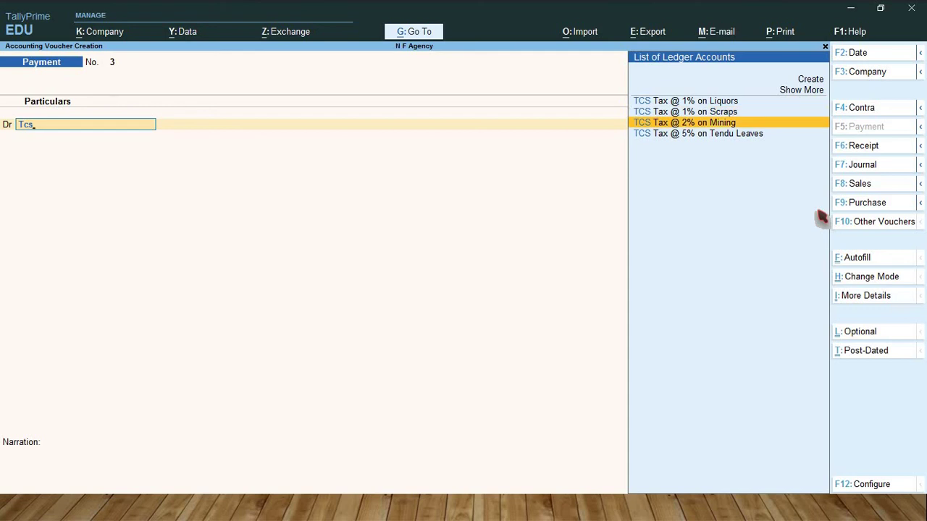
key("Return")
key("Return")
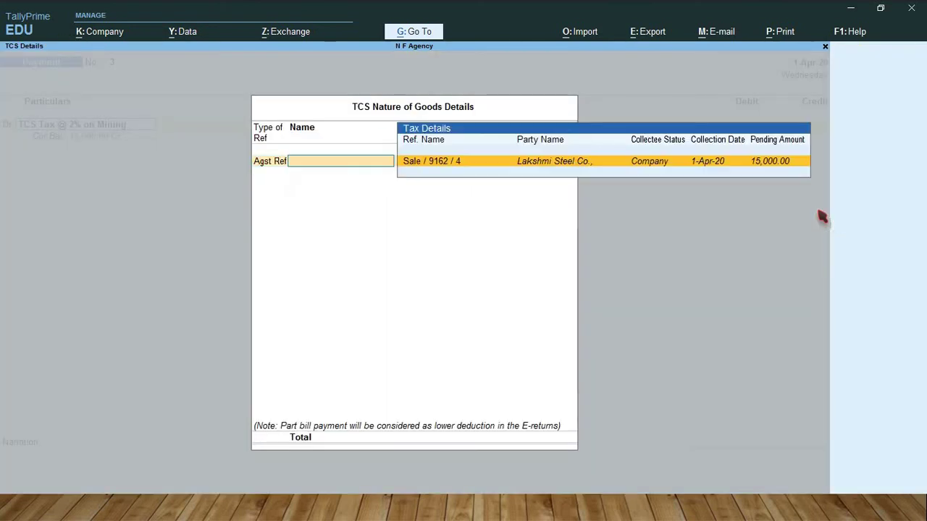
key("Return")
key("Return")
key("Return")
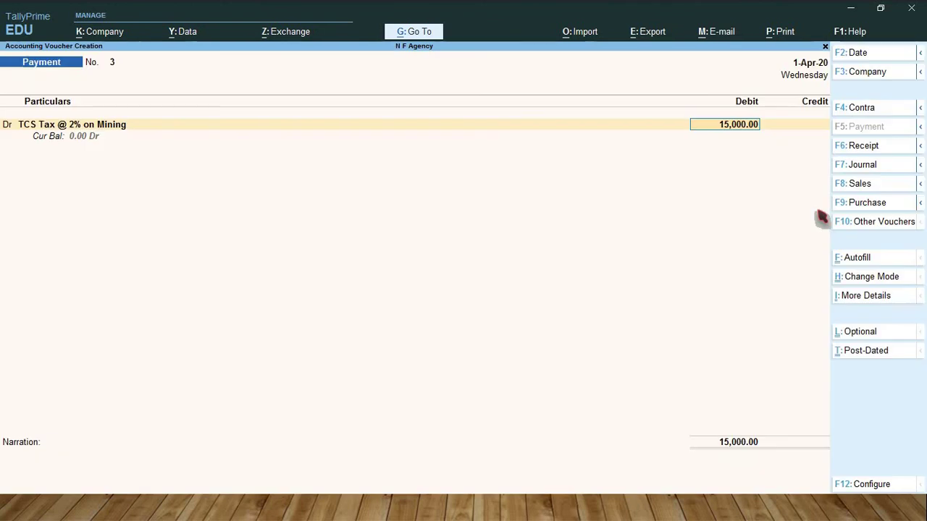
key("Return")
type("B")
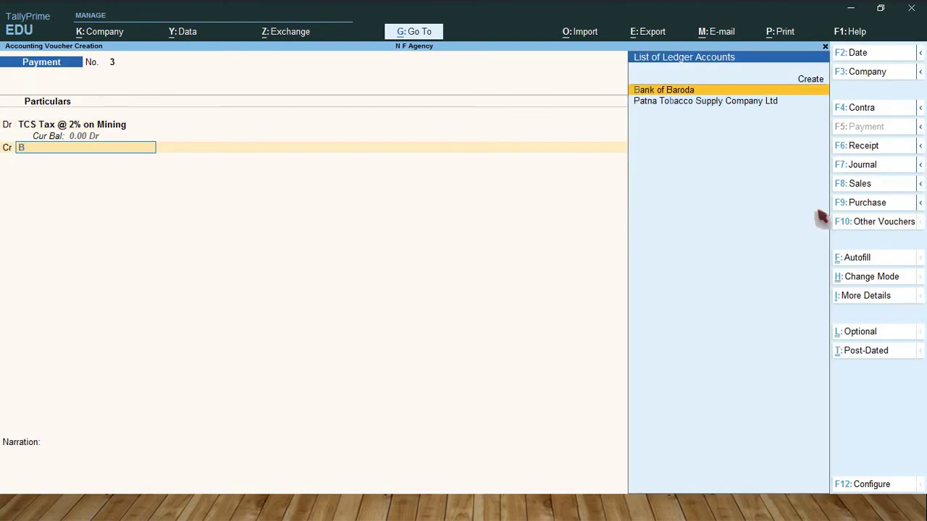
type("an")
key("Return")
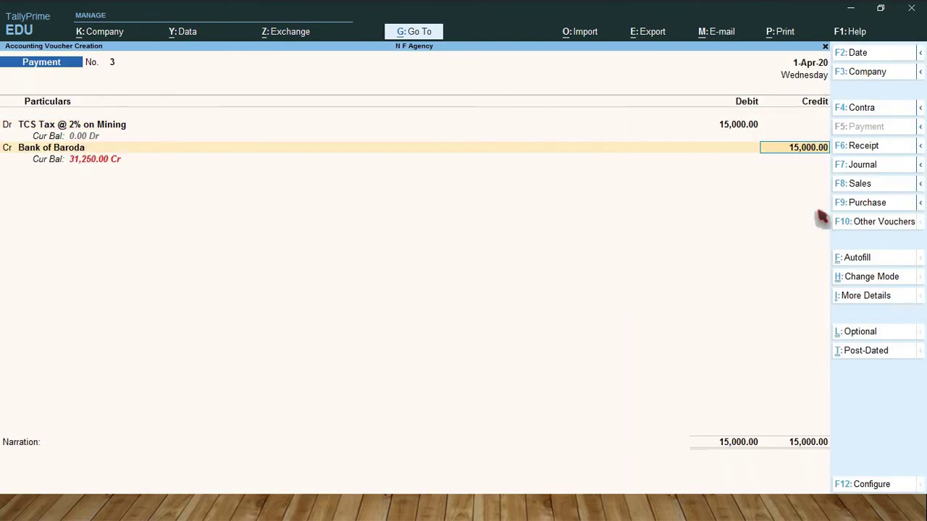
key("Return")
key("Return")
key("Return")
key("Return")
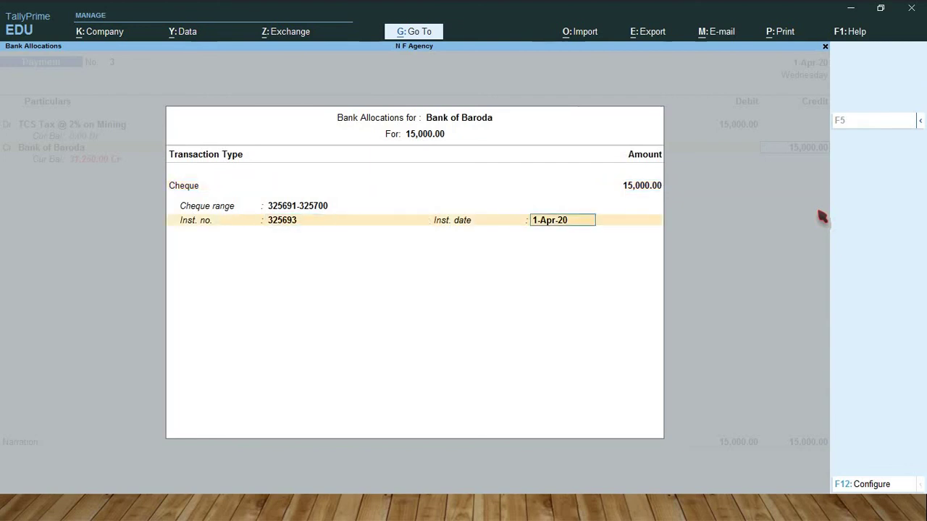
key("Return")
key("Return")
key("Return")
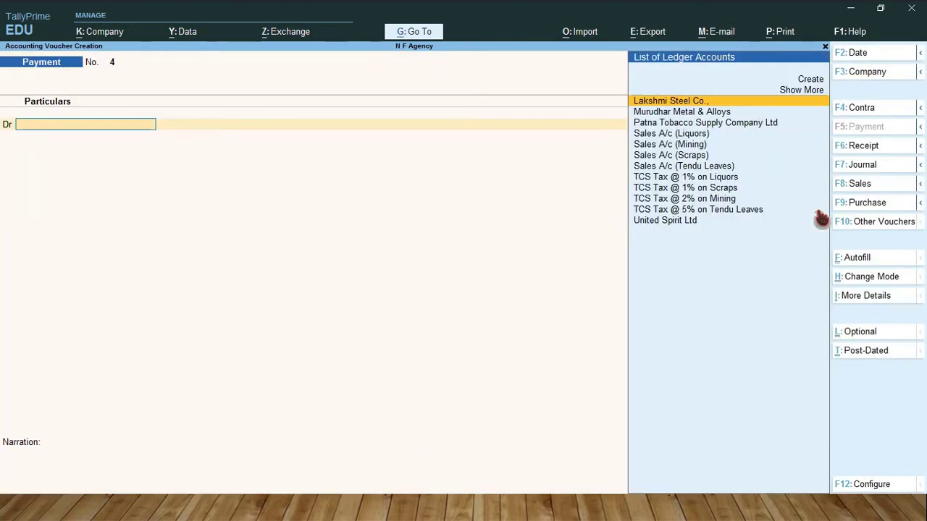
Step: Debit TCS Tax @ 5% on Tendu Leaves 60,000 against Sale/9785/2, paid by Bank of Baroda cheque 325694
type("Tcs")
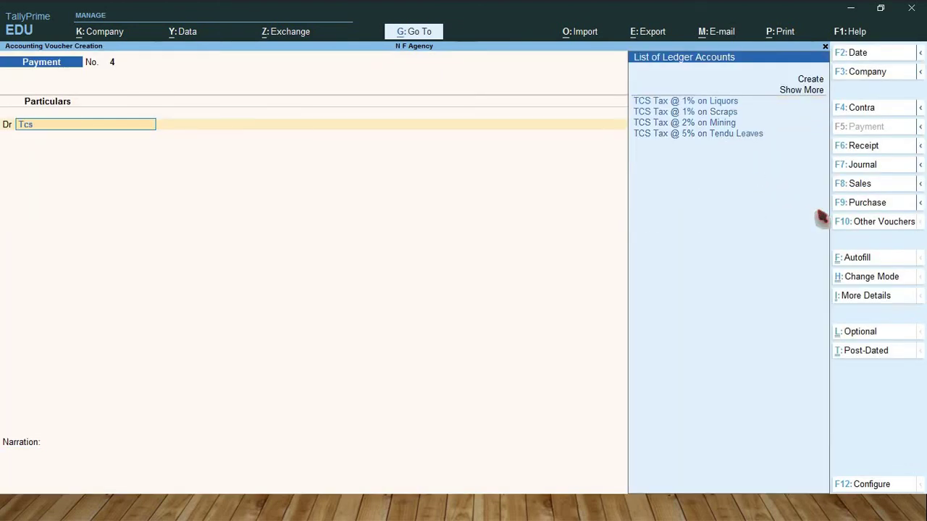
key("Down")
key("Down")
key("Down")
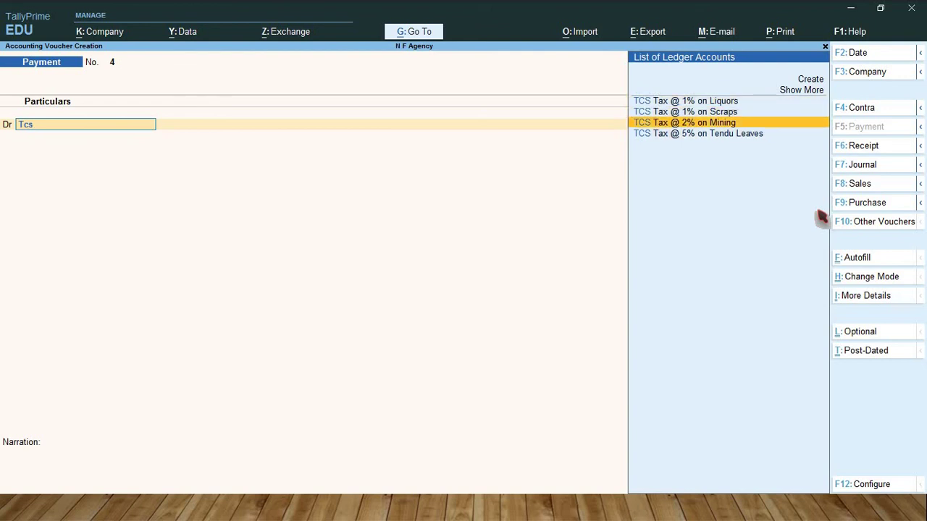
key("Down")
key("Return")
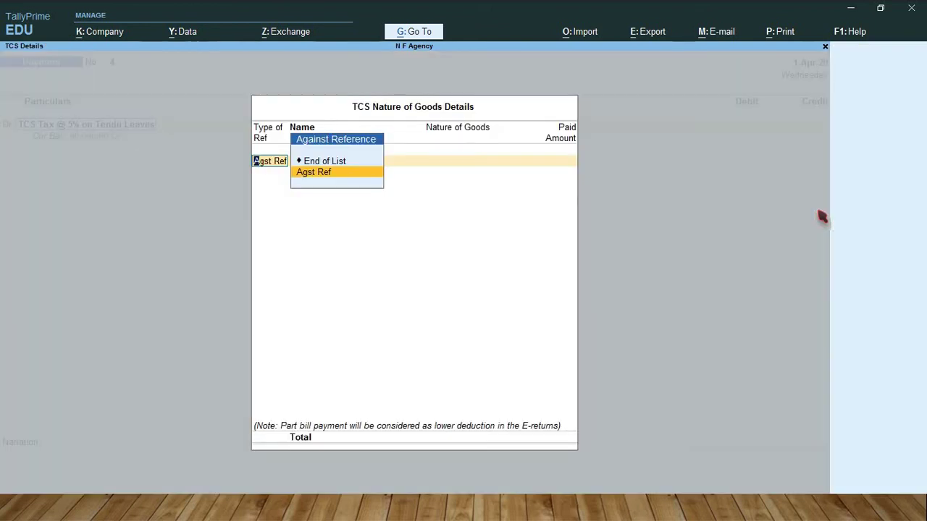
key("Return")
key("Return")
key("Return")
key("Return")
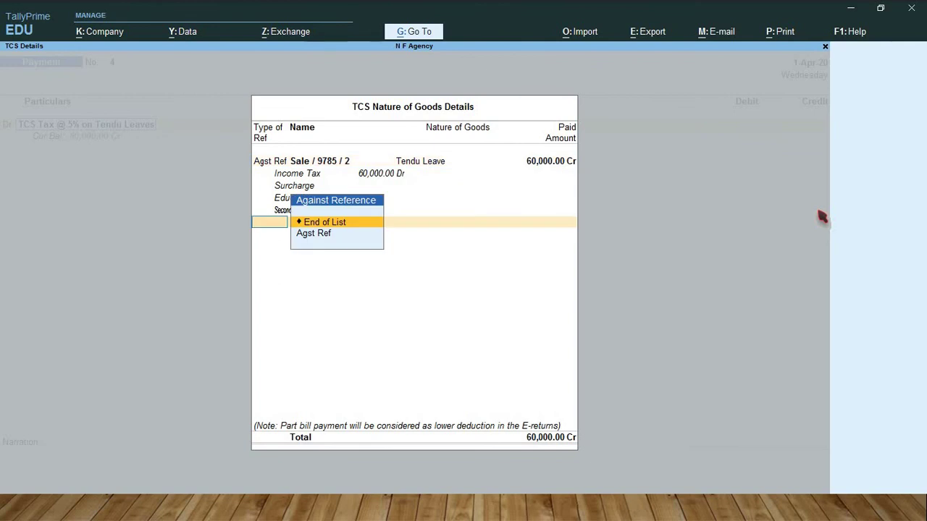
key("Return")
key("Return")
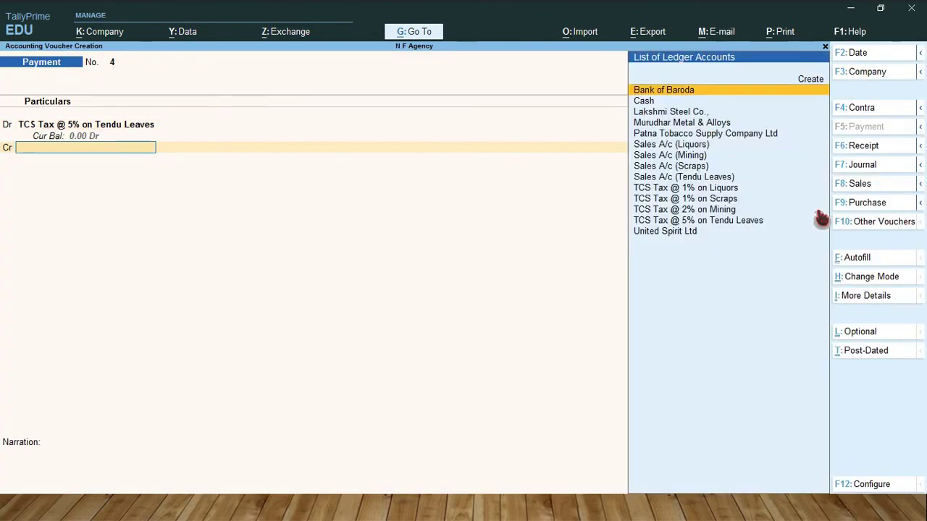
type("ban")
key("Return")
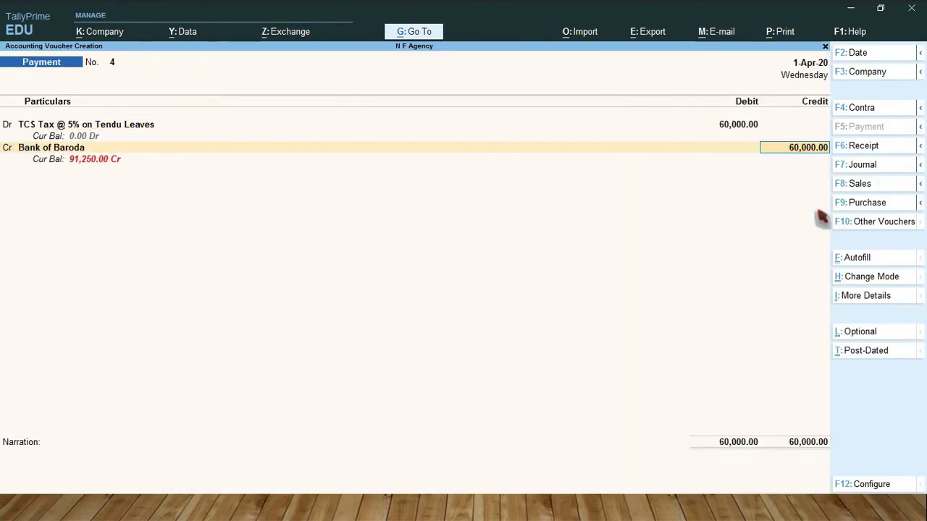
key("Return")
key("Return")
key("Return")
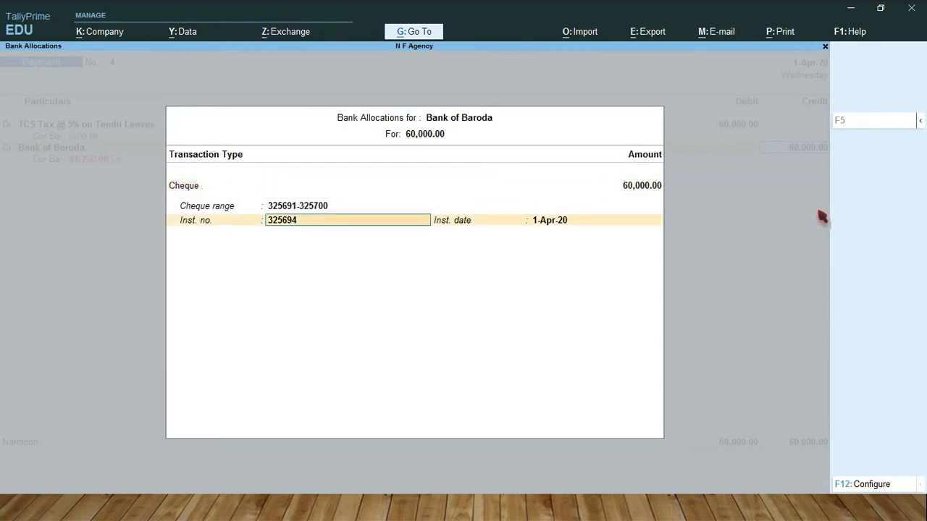
key("Return")
key("Return")
key("Return")
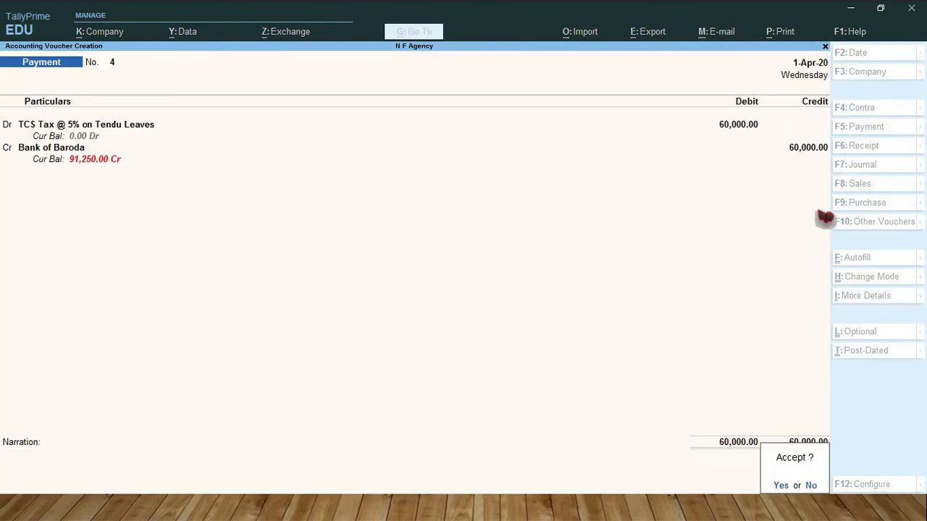
key("Return")
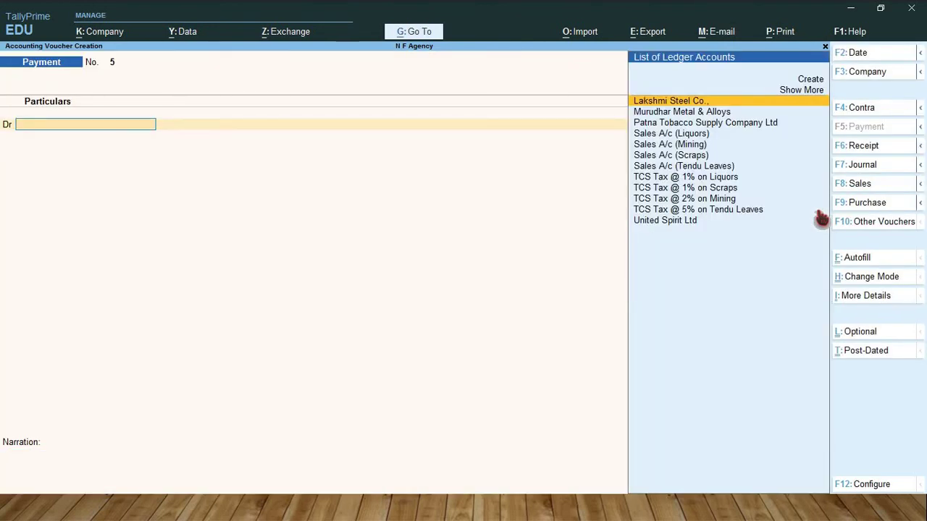
Step: Quit voucher entry and review the TCS Challan Reconciliation report from Display More Reports
key("Escape")
key("y")
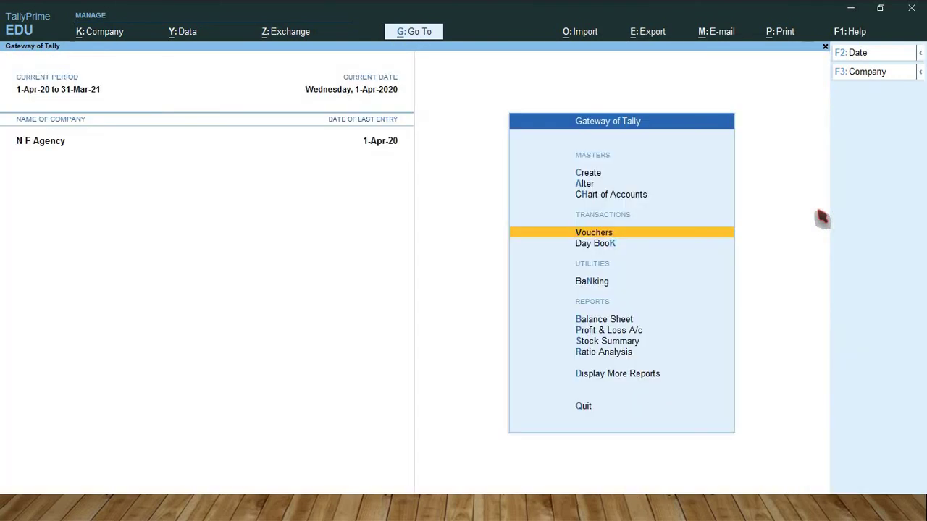
key("d")
key("Down")
key("Down")
key("Down")
key("Down")
key("Down")
key("Down")
key("Down")
key("Down")
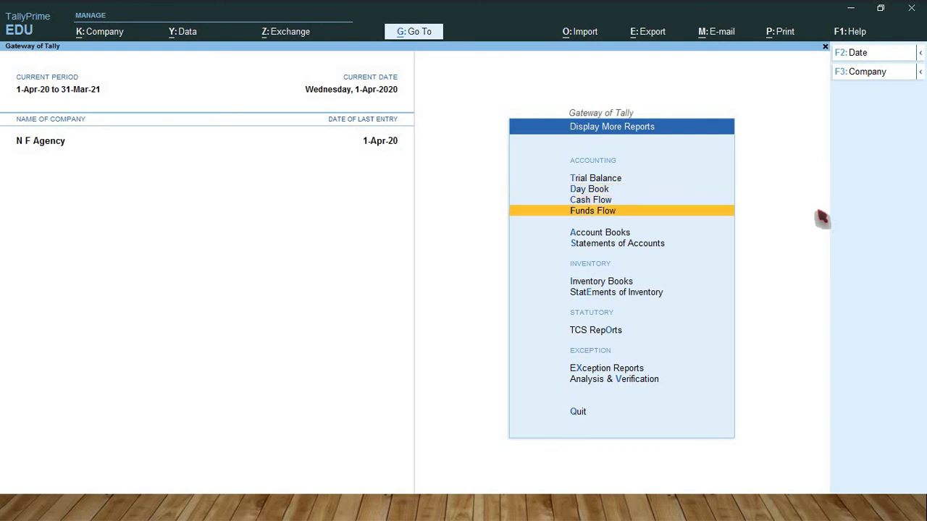
key("Return")
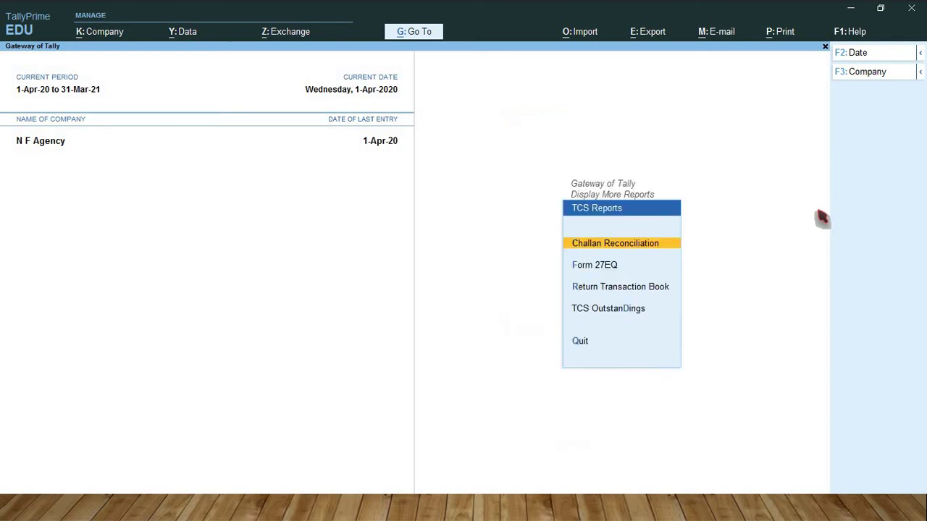
key("Return")
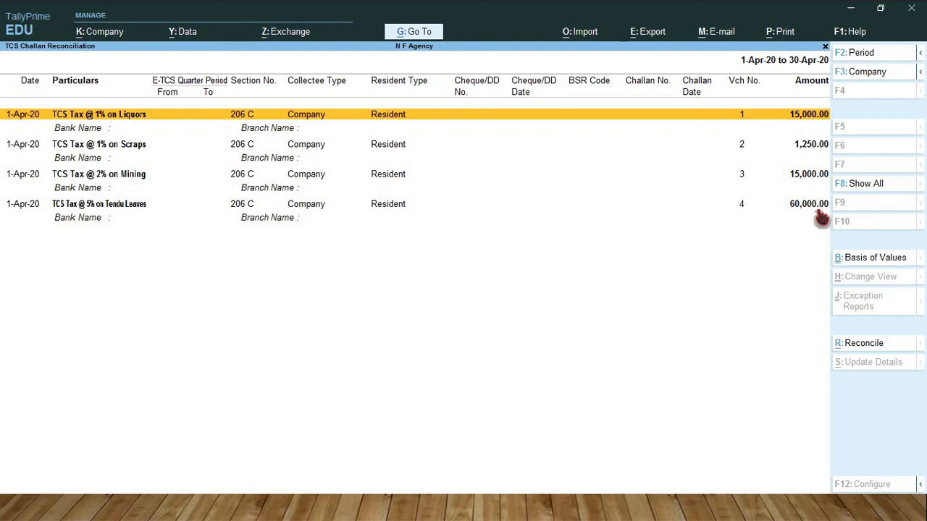
key("Escape")
key("Down")
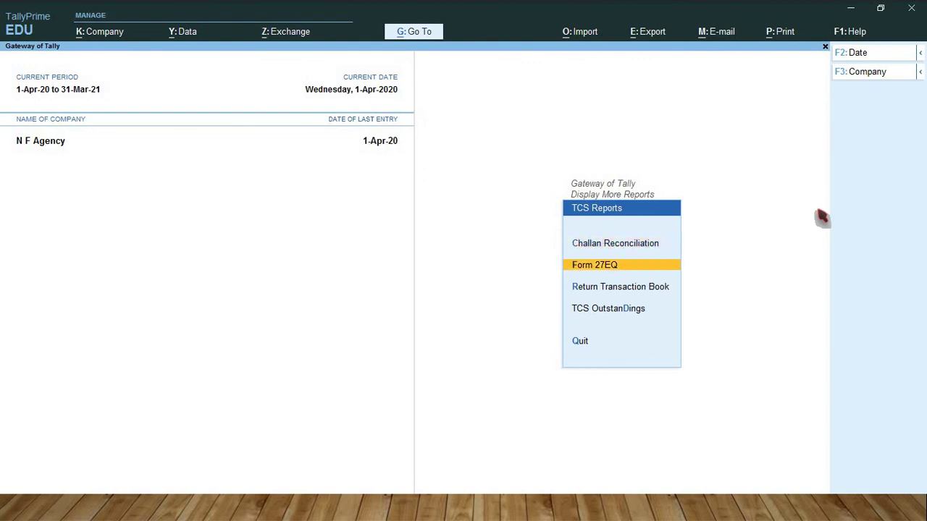
Step: View Form 27EQ, the Return Transaction Book and the TCS Outstandings report in turn
key("Return")
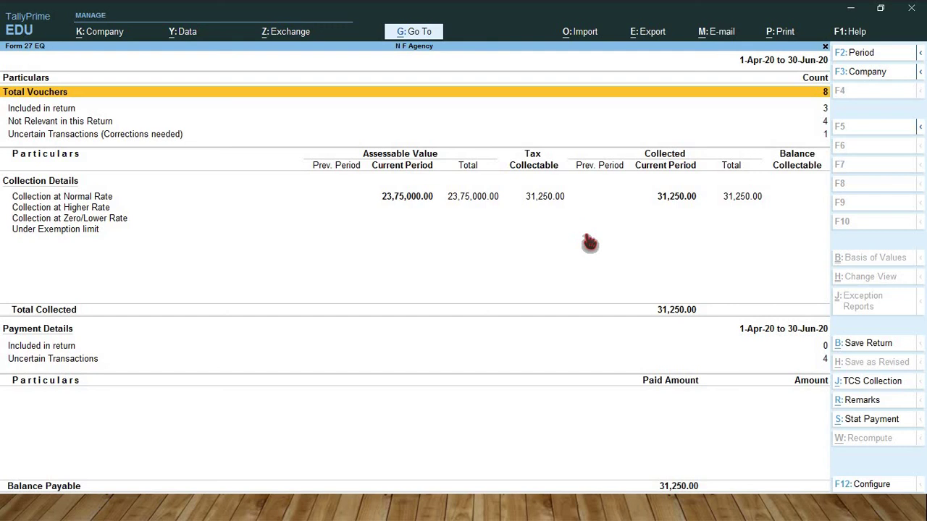
key("Escape")
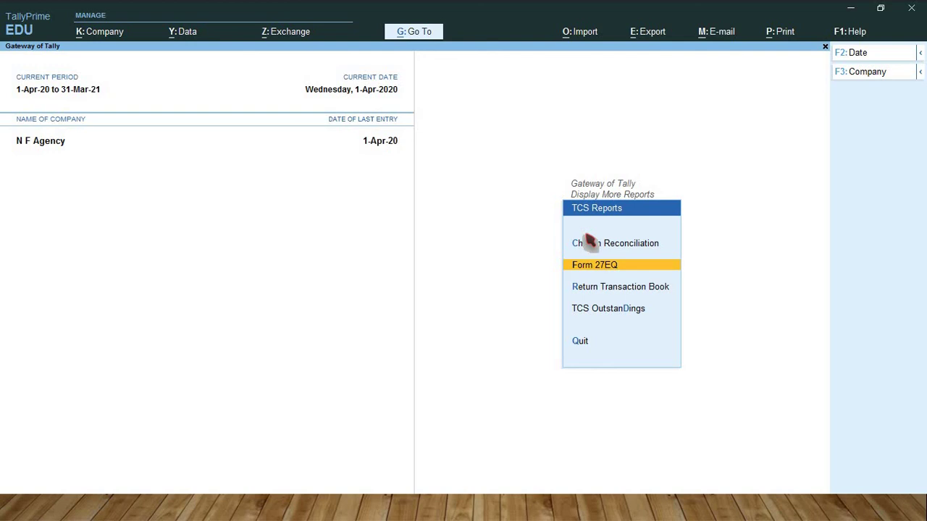
key("Down")
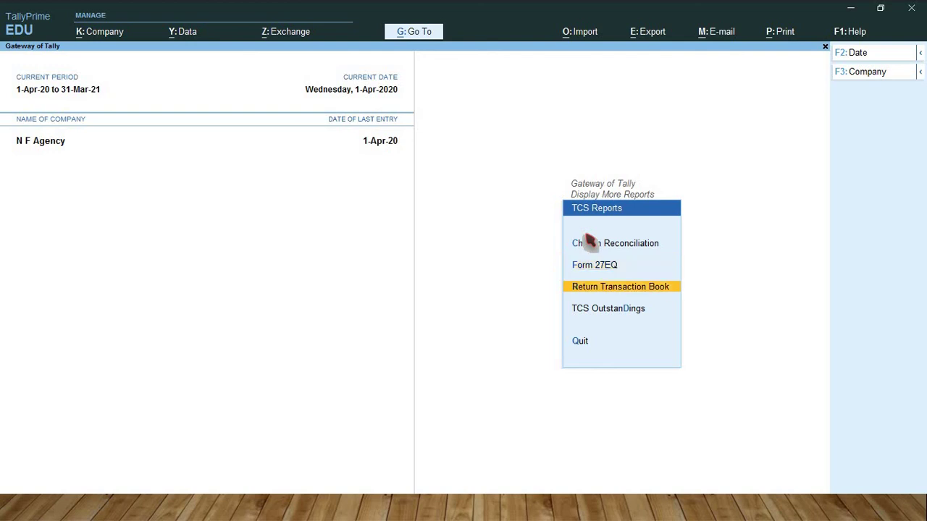
key("Return")
key("Escape")
key("Down")
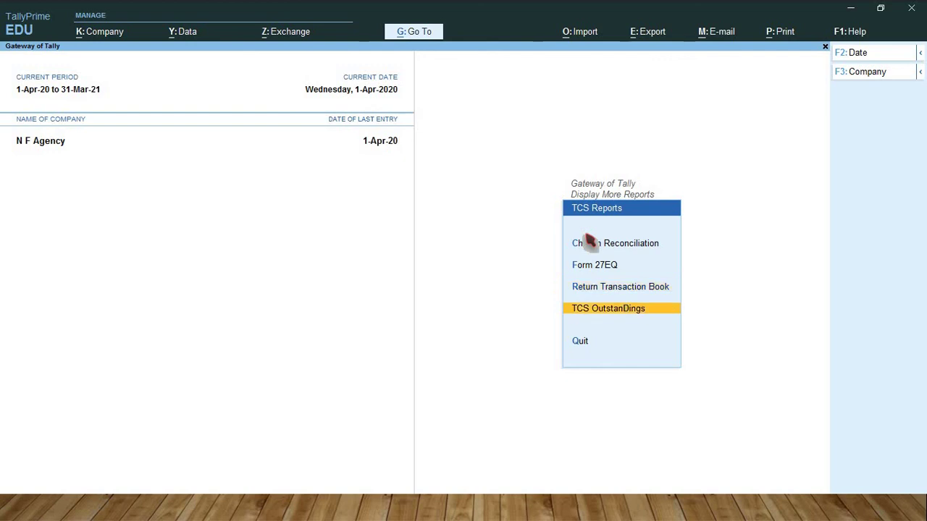
key("Return")
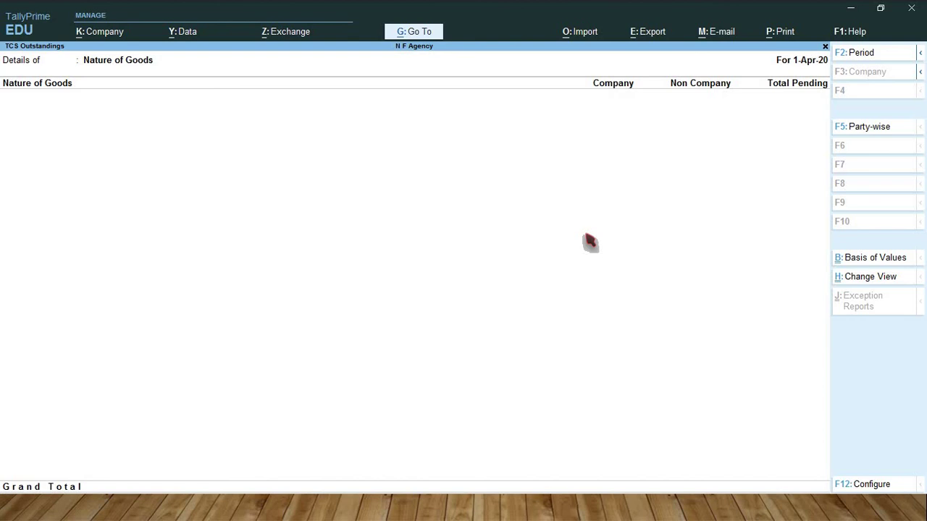
key("Escape")
key("Escape")
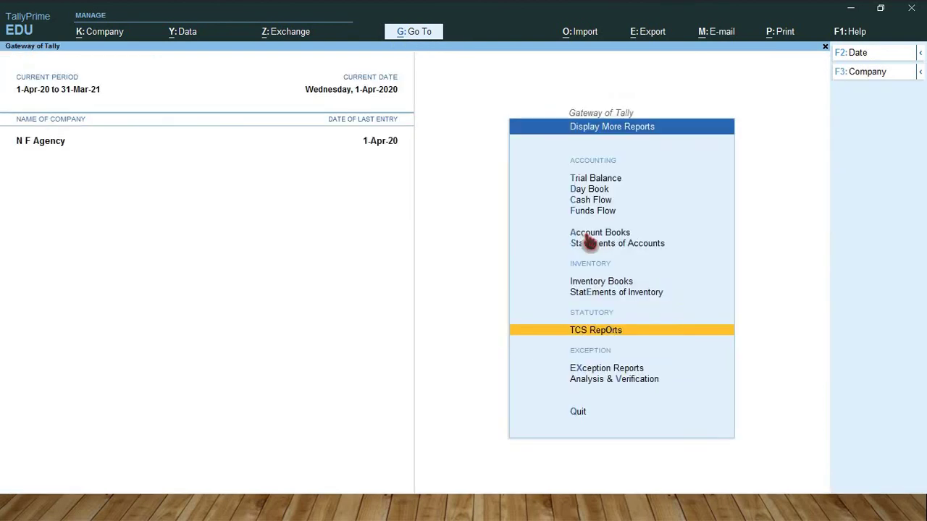
Step: Open the TCS Tax @ 1% on Liquors payment from Day Book and bring up its TCS challan print settings
key("Up")
key("Up")
key("Up")
key("Up")
key("Up")
key("Up")
key("Up")
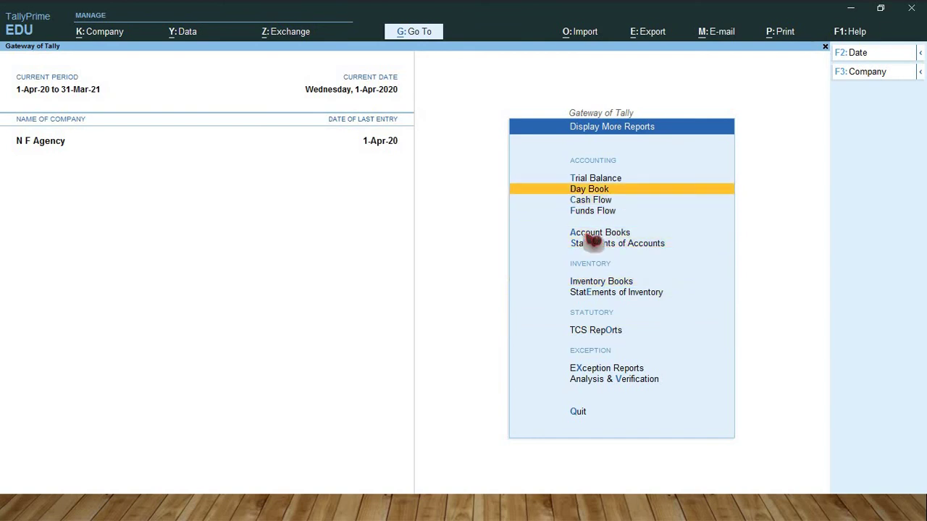
key("Return")
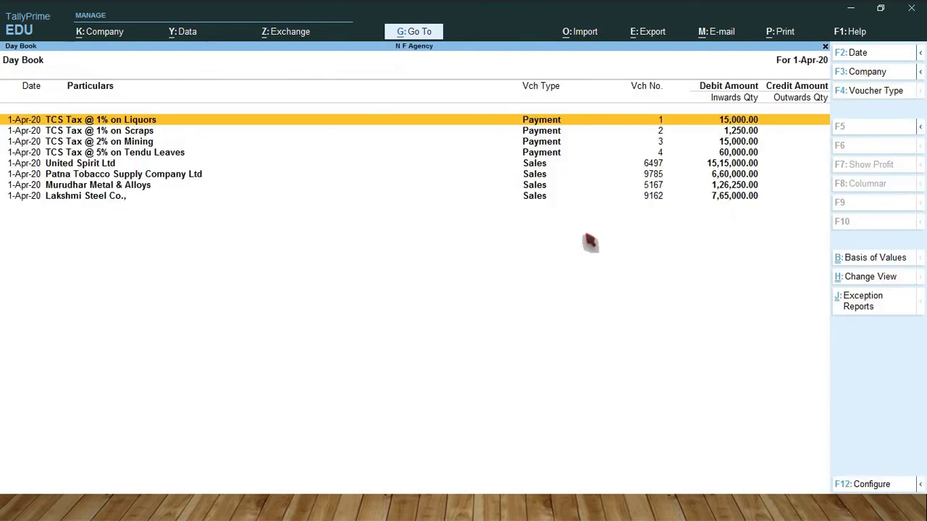
key("Return")
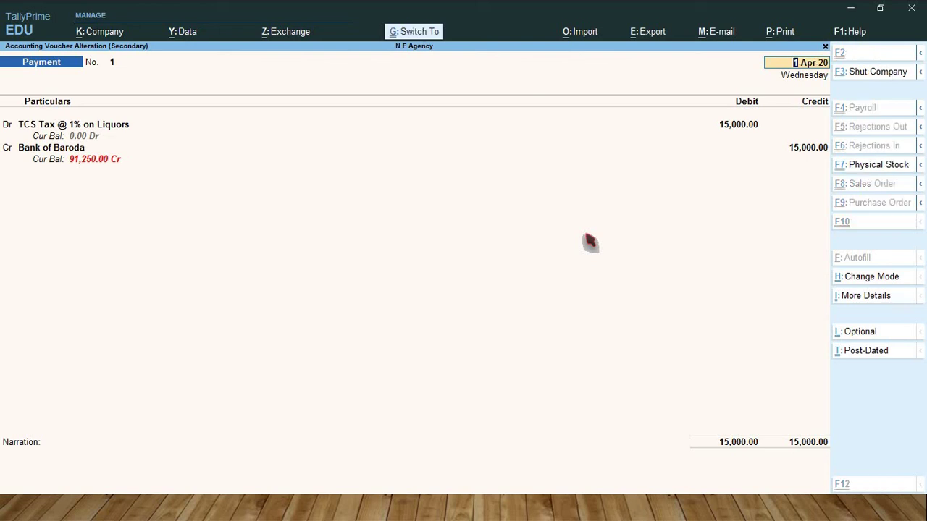
key("alt+p")
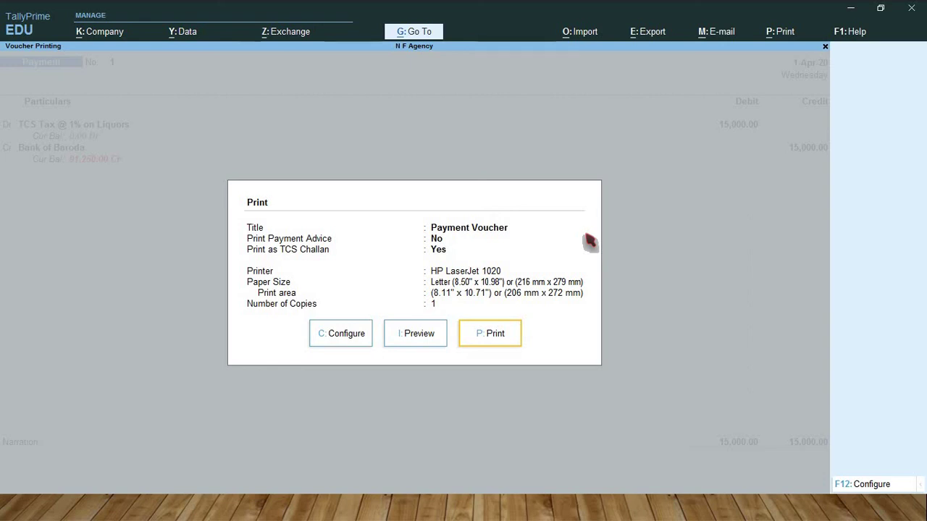
Step: Preview the 15,000.00 Liquors TCS challan at full width, review it, then close the preview
key("ctrl")
left_click(419, 334)
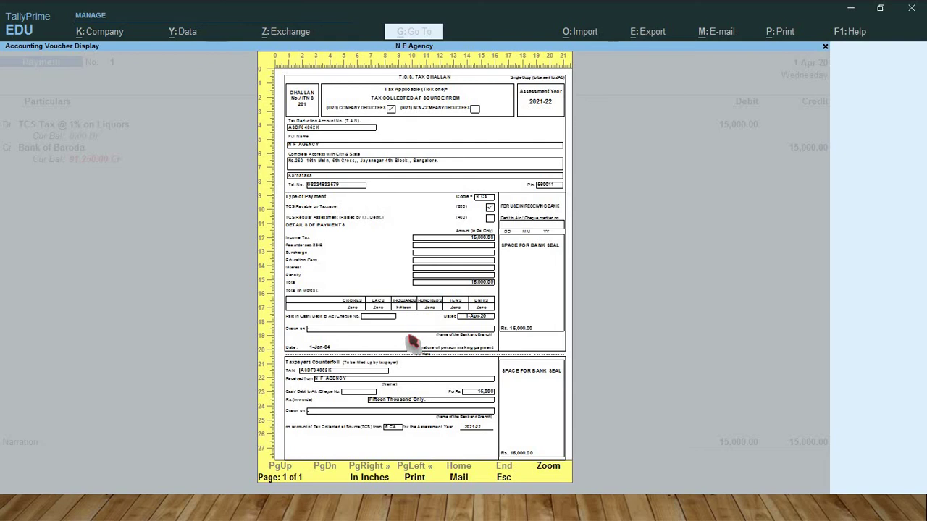
left_click(411, 342)
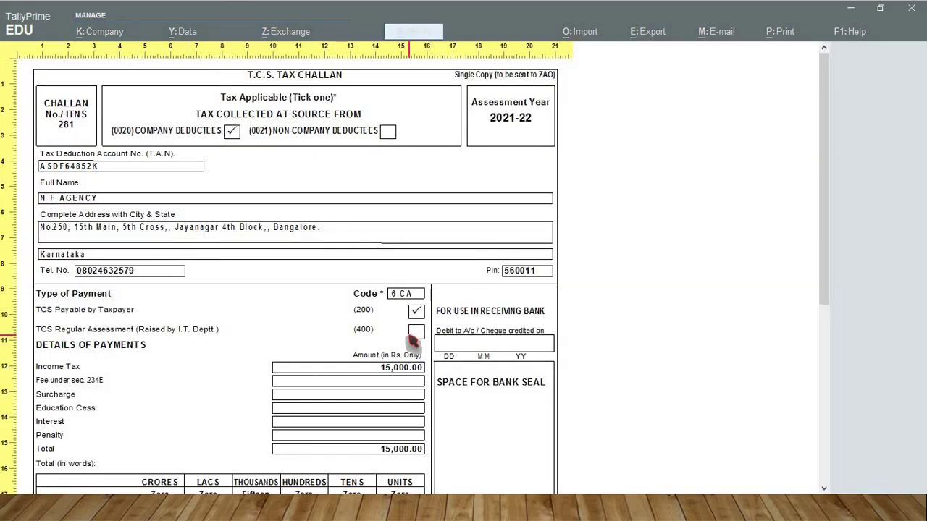
scroll(413, 340, "down", 3)
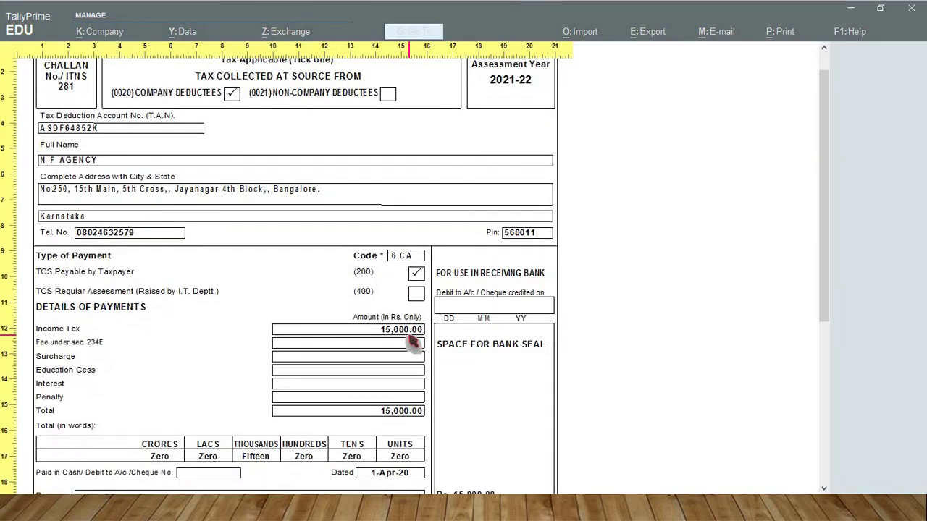
scroll(413, 342, "down", 5)
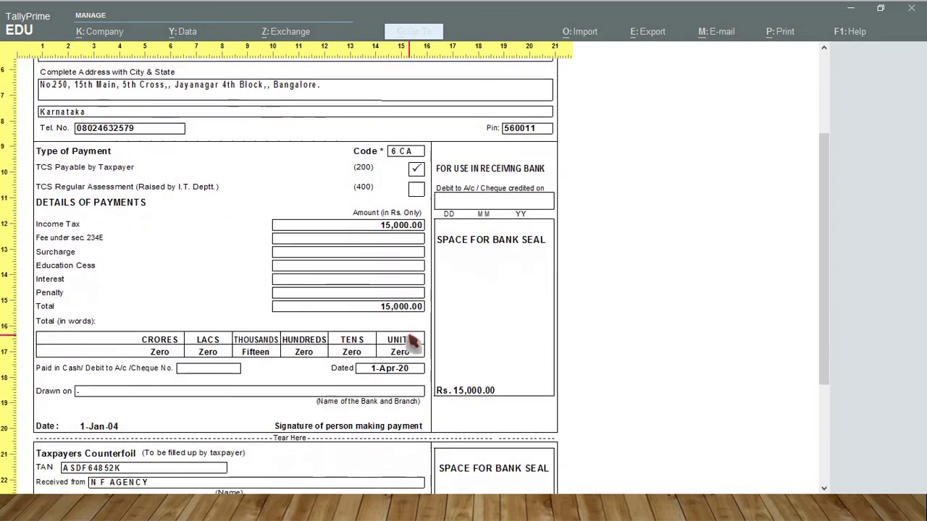
scroll(413, 342, "down", 2)
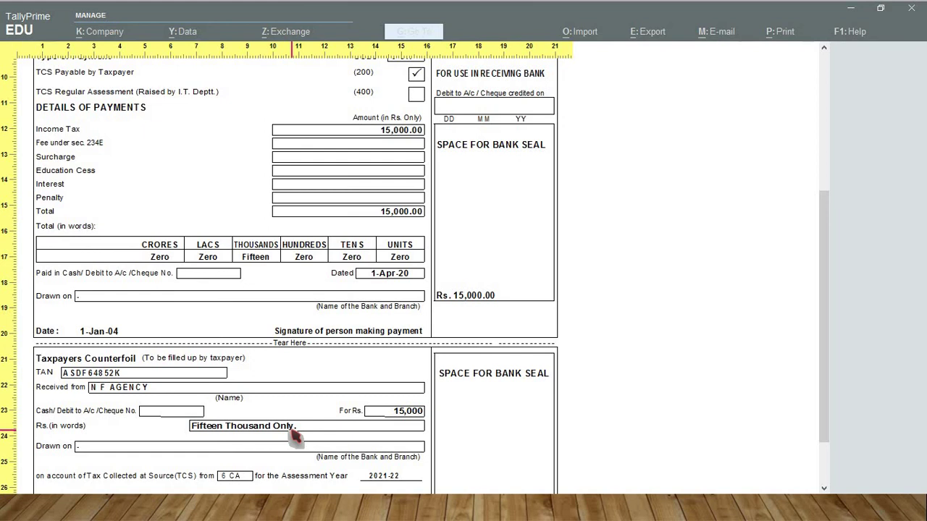
key("Escape")
key("Escape")
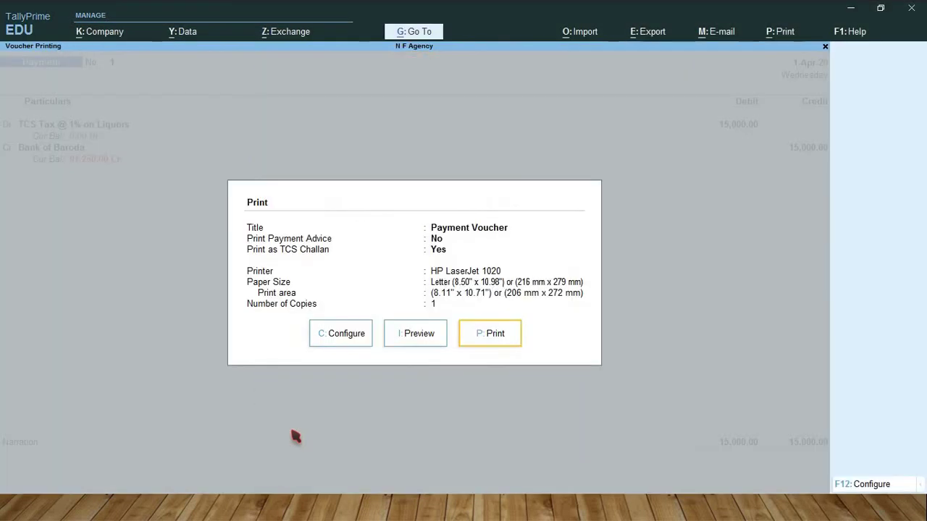
key("Escape")
key("Escape")
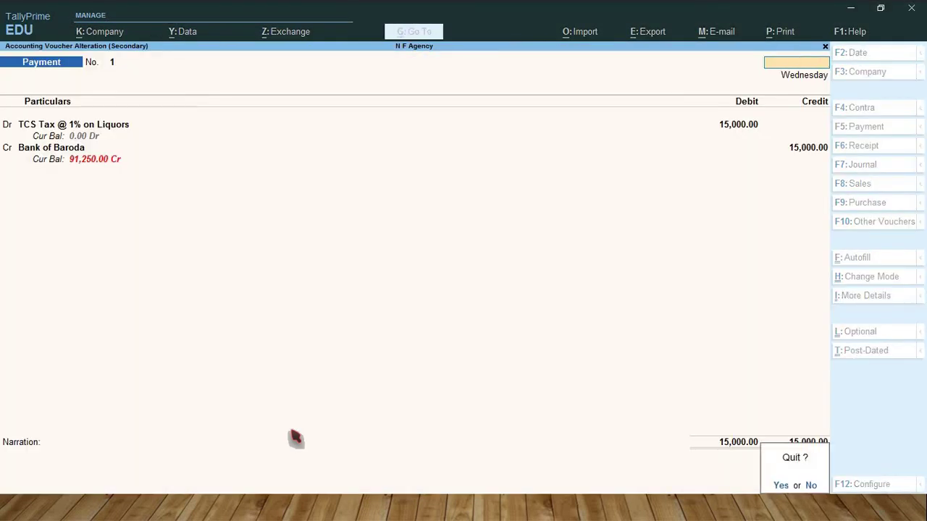
Step: Leave the Liquors voucher and open print settings for the TCS Tax @ 1% on Scraps payment
key("y")
key("Down")
key("Return")
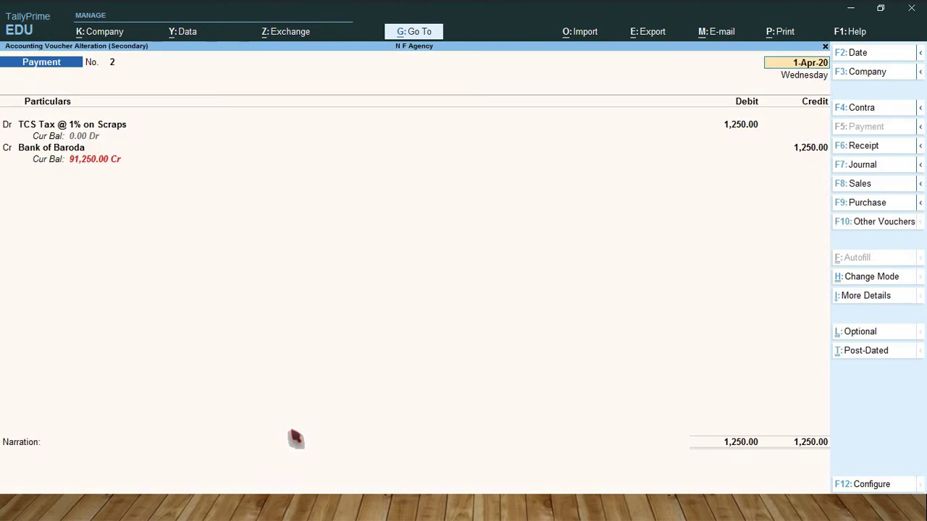
key("alt+p")
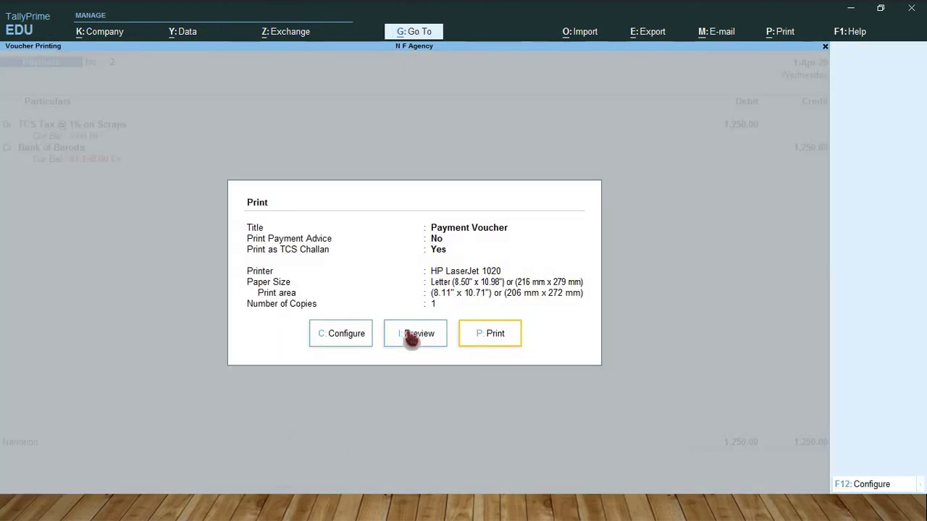
Step: Preview the 1,250.00 Scraps TCS challan dated 1-Apr-20 at full width
left_click(412, 337)
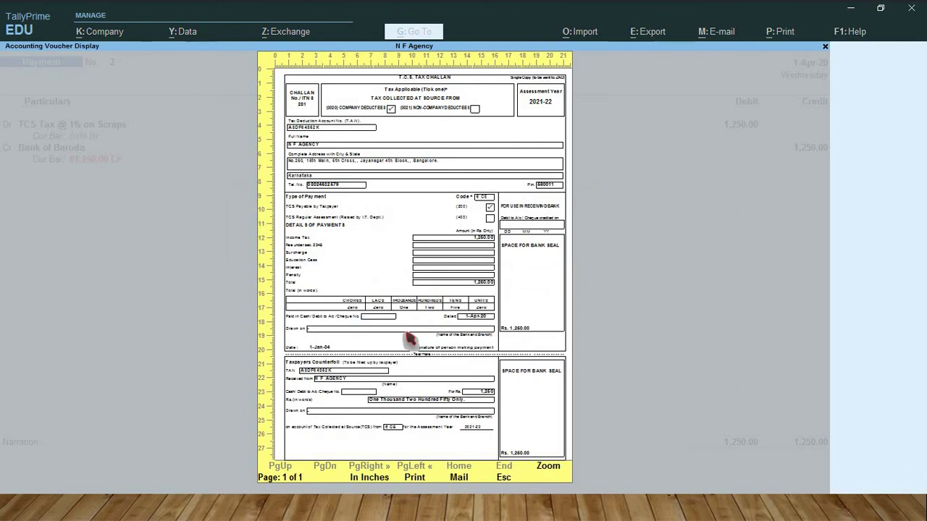
left_click(411, 337)
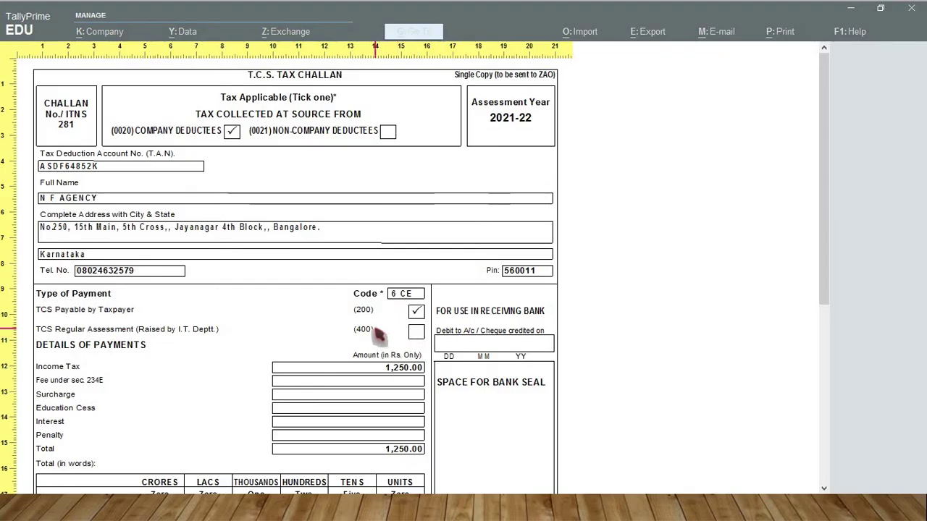
scroll(377, 334, "down", 1)
scroll(377, 335, "down", 3)
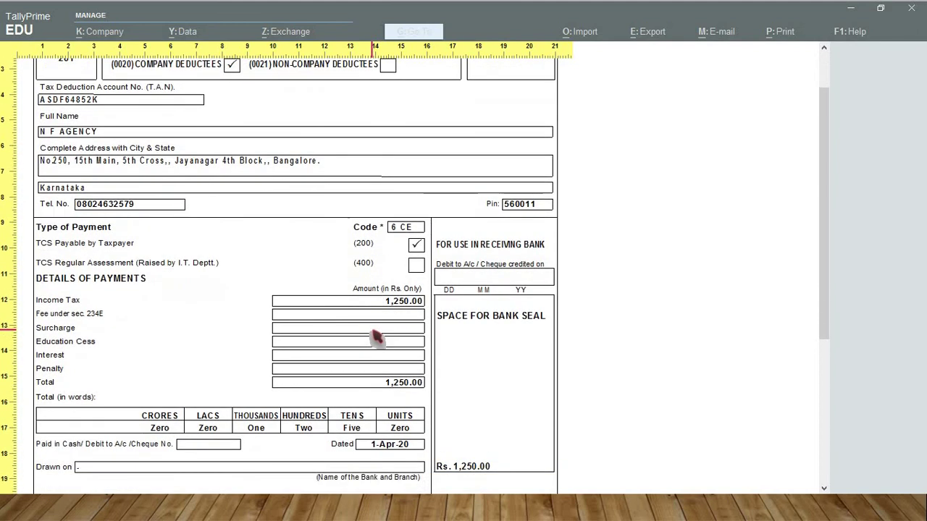